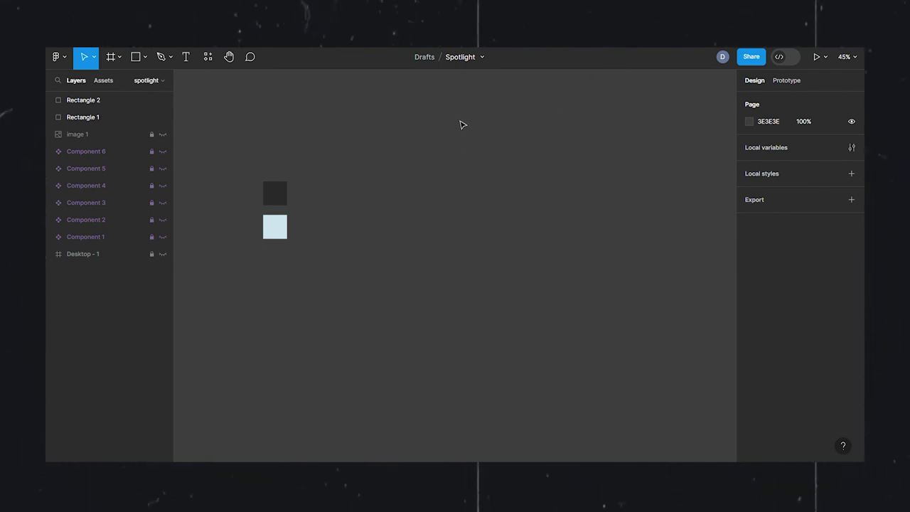
Create a 1440×1024 desktop frame and fill it with the dark swatch colour
key(f)
click(796, 221)
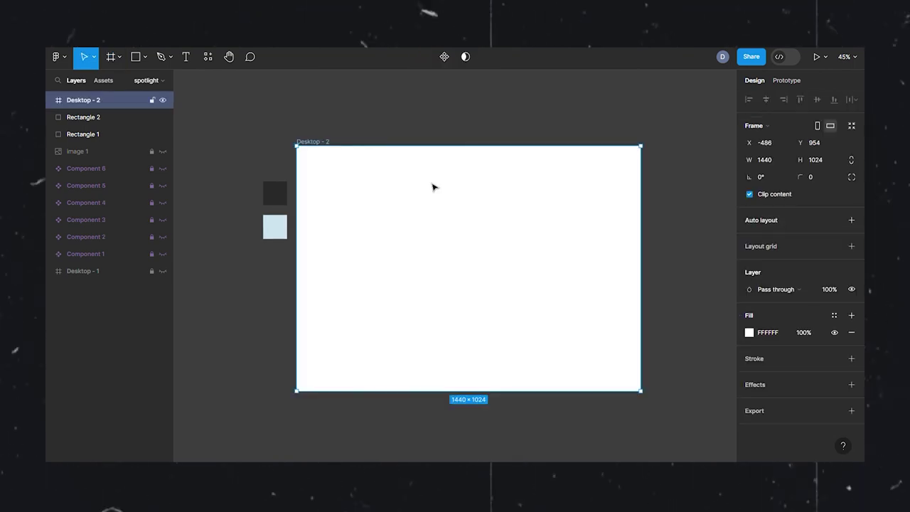
drag(433, 187, 440, 248)
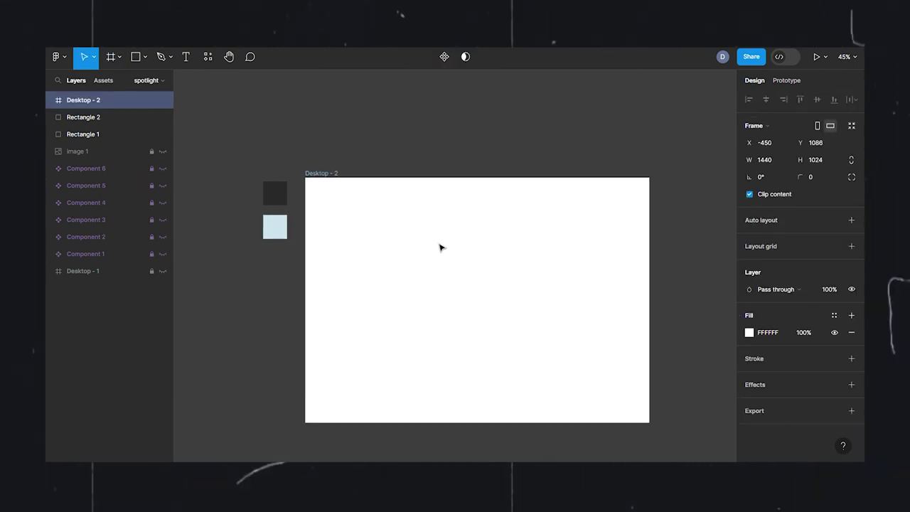
scroll(426, 240, down, 3)
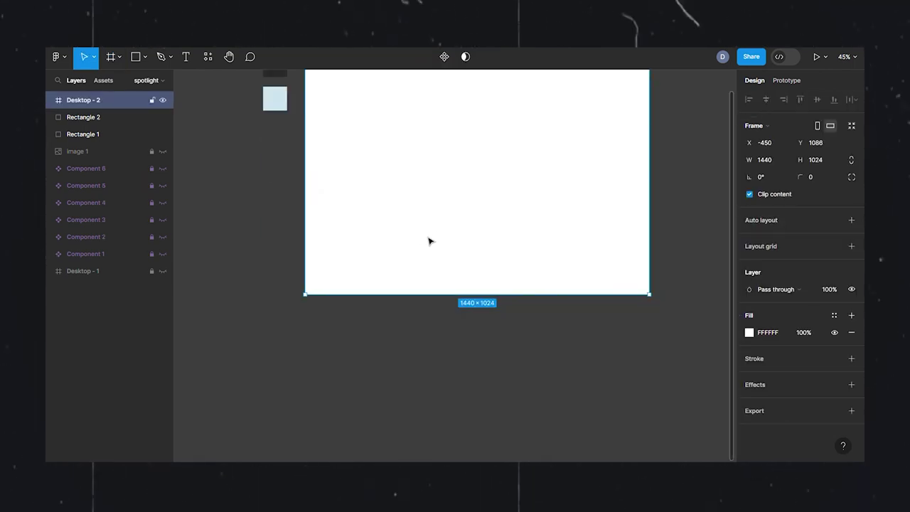
scroll(429, 241, up, 1)
key(i)
click(282, 132)
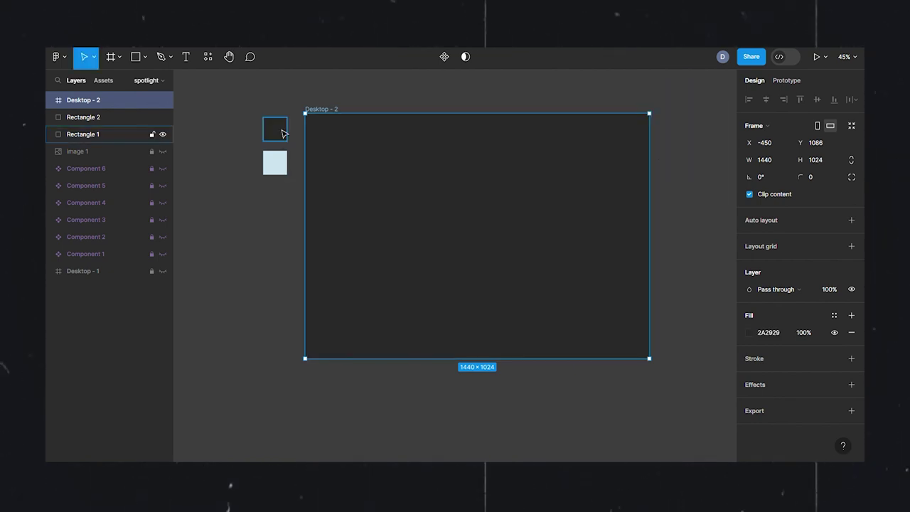
scroll(469, 232, down, 2)
scroll(455, 197, up, 2)
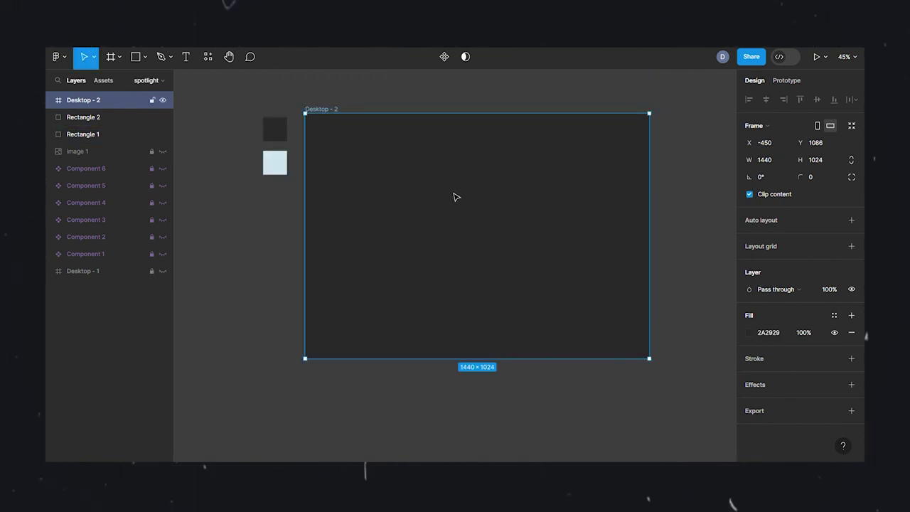
Add a white Poppins ExtraBold 240 'Spotlight' title centred in the frame
key(t)
click(390, 190)
text(Spot)
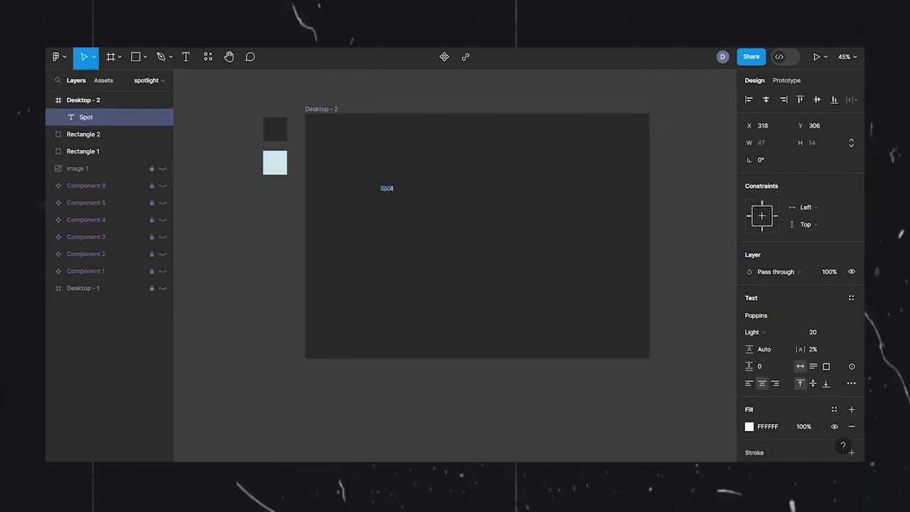
text(light)
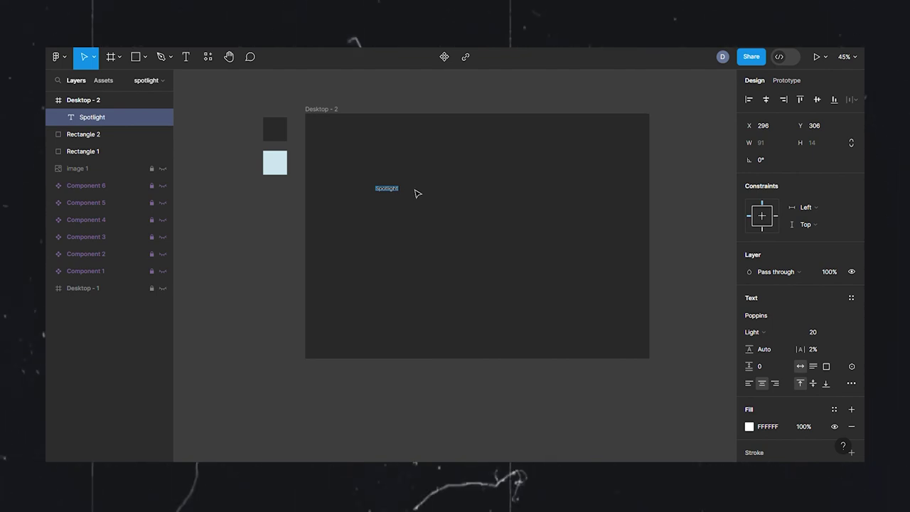
click(814, 337)
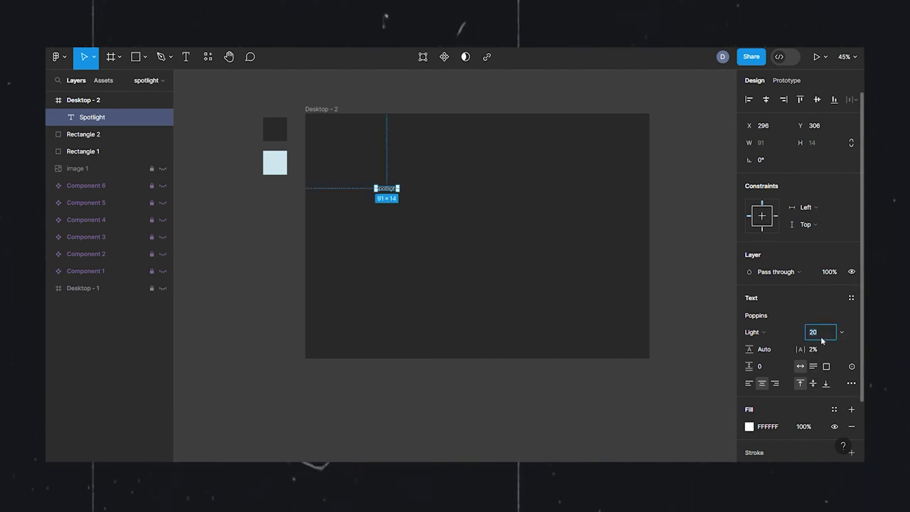
text(240)
key(Return)
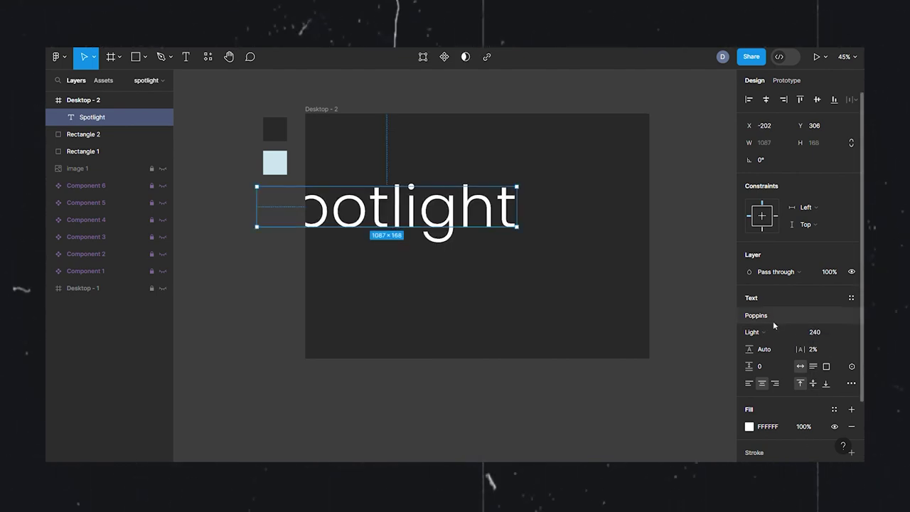
click(768, 333)
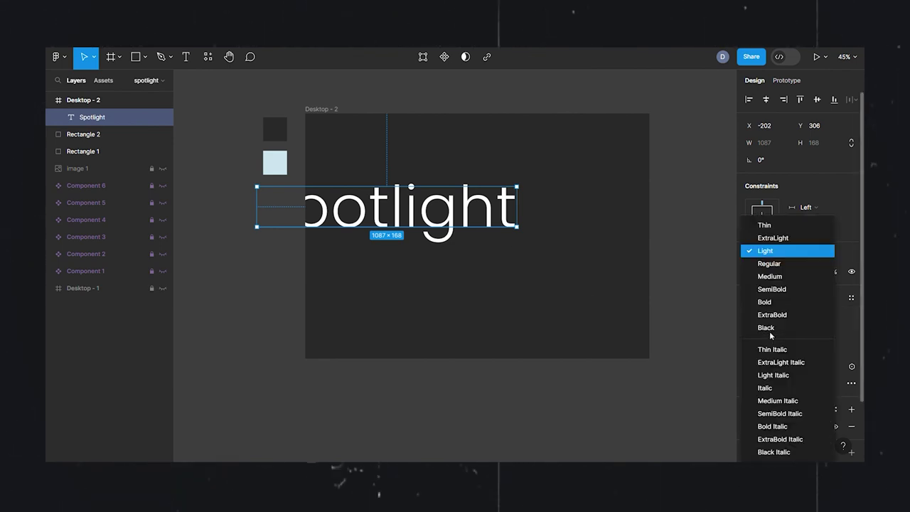
click(771, 314)
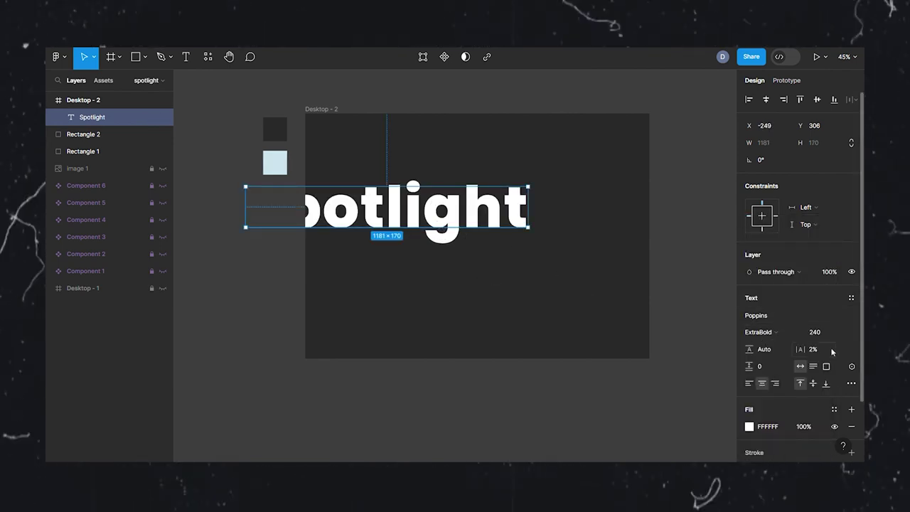
mouse_move(424, 216)
mouse_down()
mouse_move(504, 225)
mouse_move(514, 241)
mouse_up()
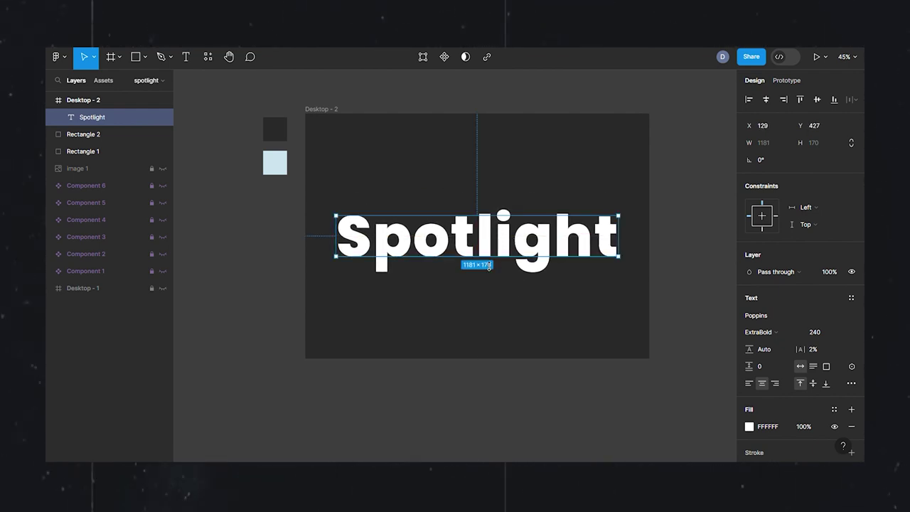
Place a duplicate of the Spotlight title below the frame
drag(484, 237, 484, 412)
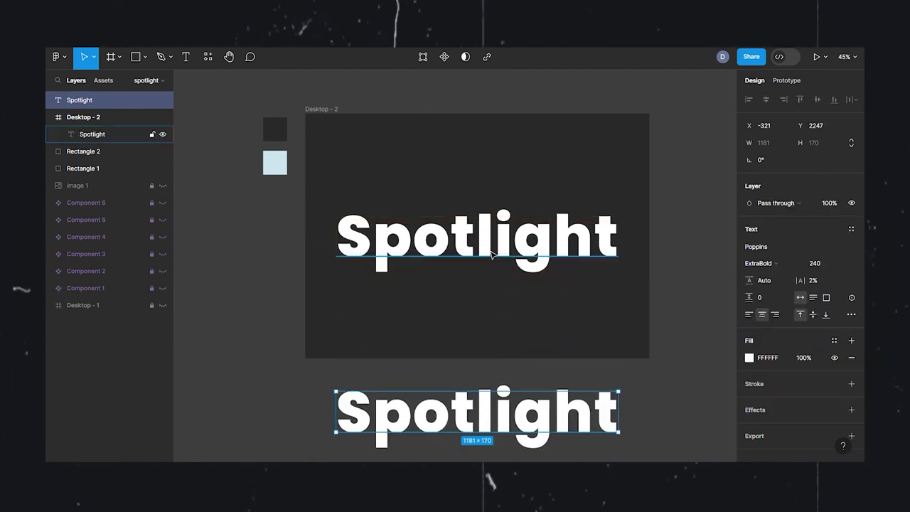
scroll(492, 255, down, 3)
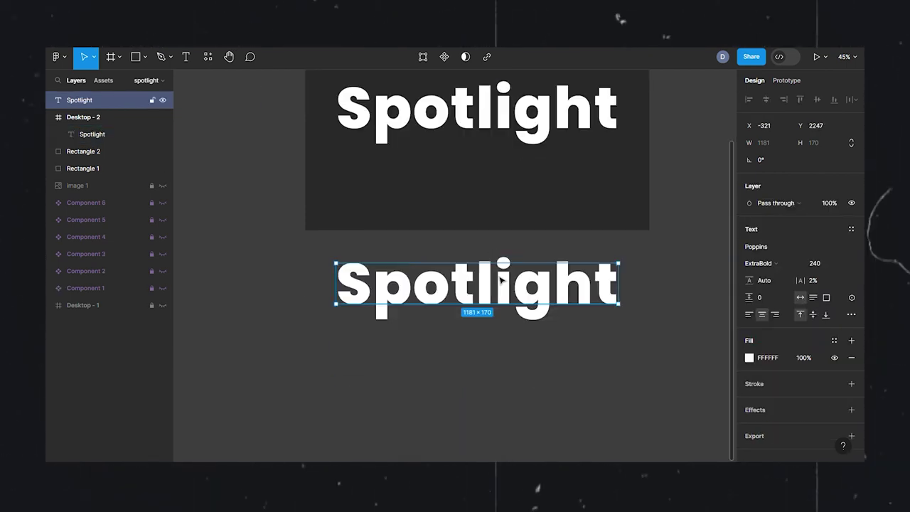
drag(501, 285, 501, 352)
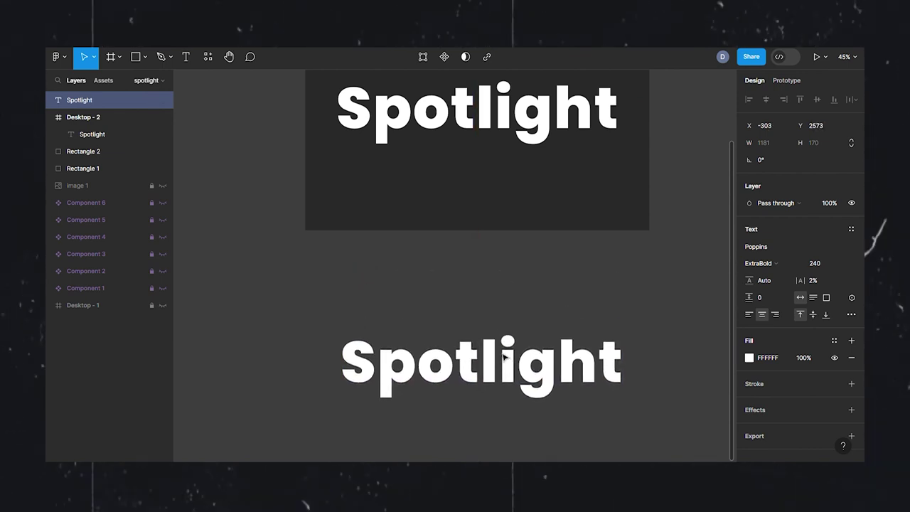
scroll(491, 347, up, 2)
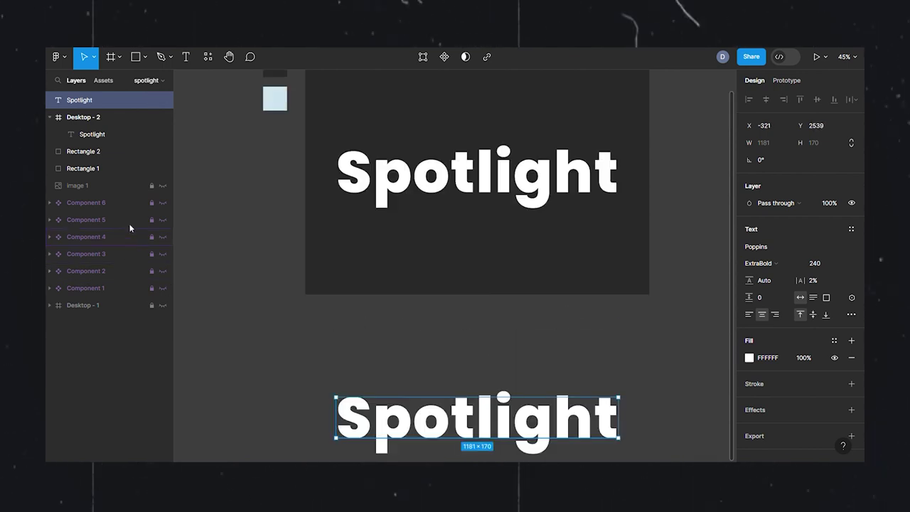
scroll(285, 228, up, 3)
scroll(274, 253, down, 3)
scroll(297, 349, up, 2)
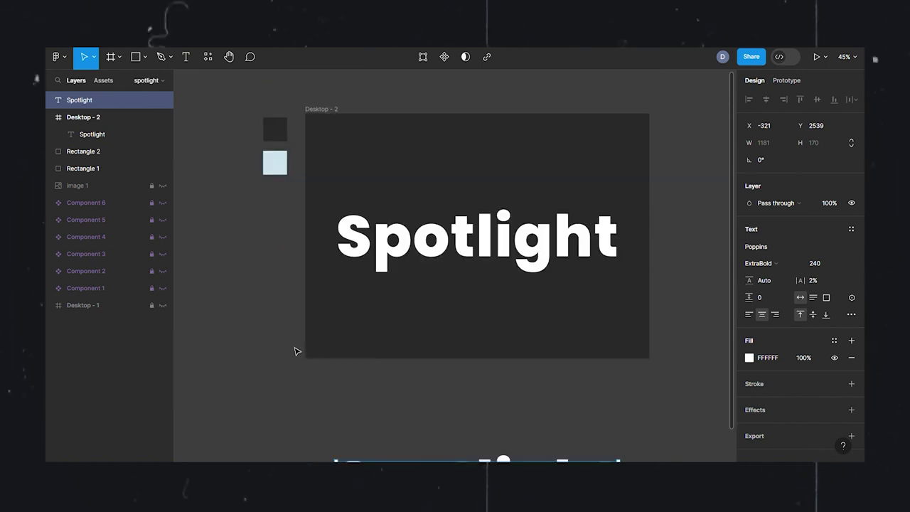
Draw a 50×50 circle below the frame filled with the light-blue swatch colour
key(o)
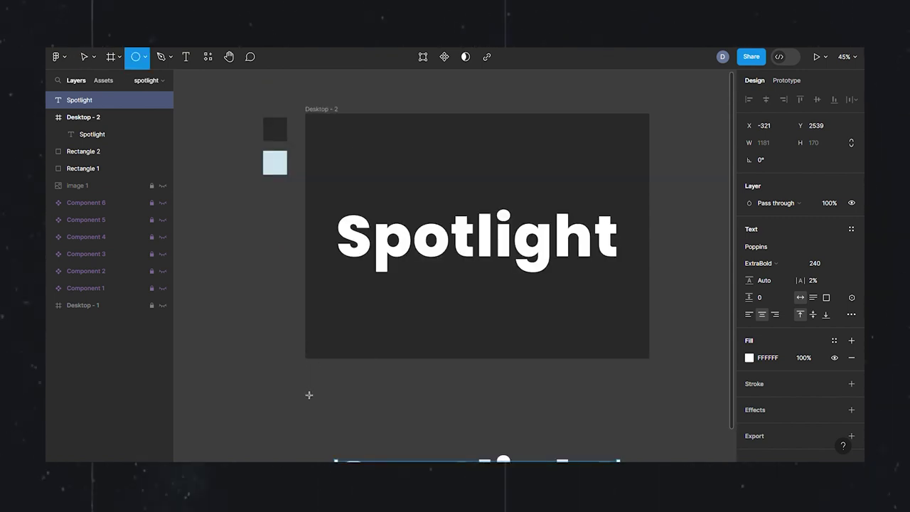
click(301, 387)
click(764, 142)
text(50)
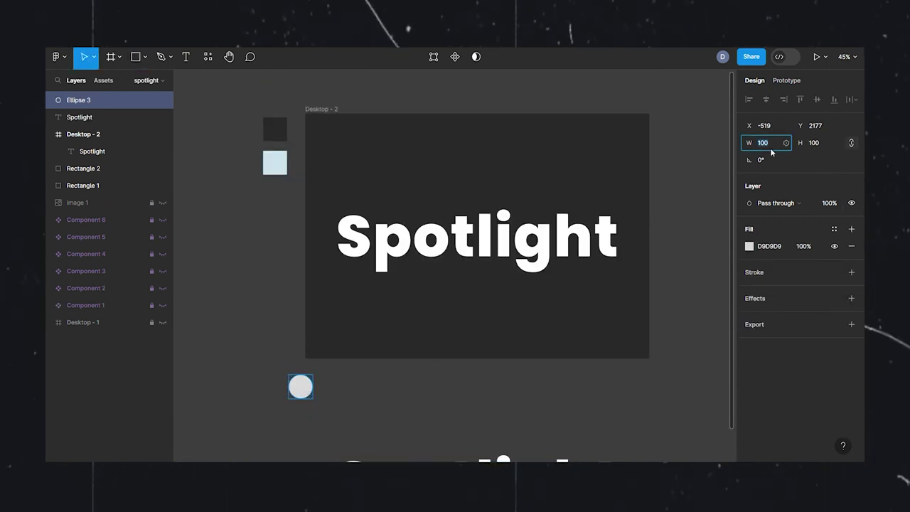
key(Return)
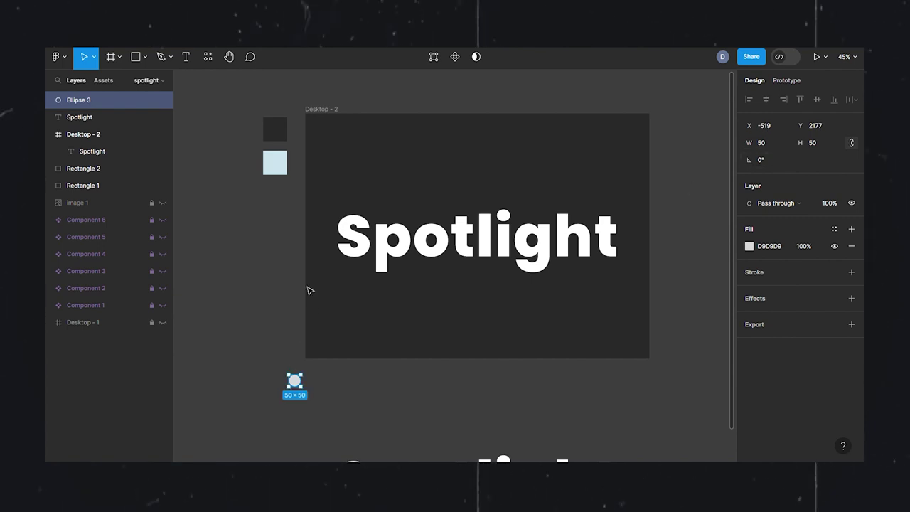
key(i)
click(275, 163)
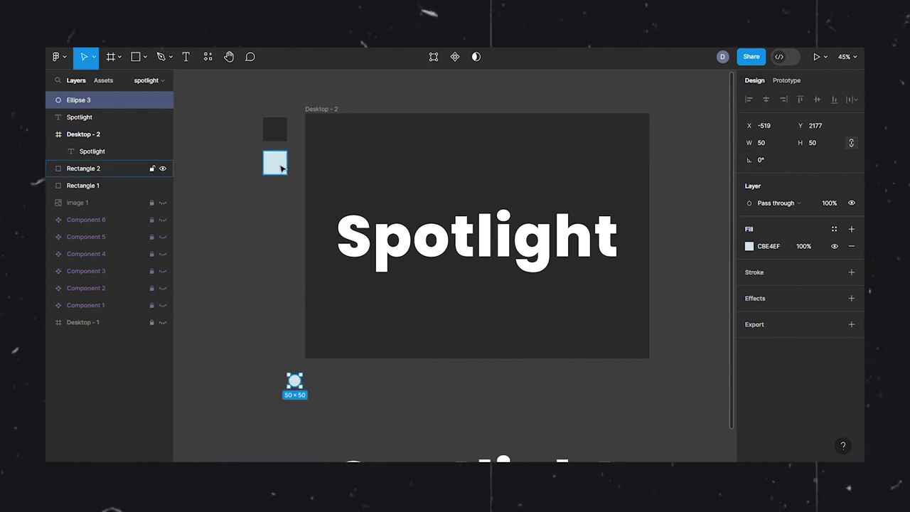
scroll(354, 379, down, 3)
scroll(294, 265, up, 3)
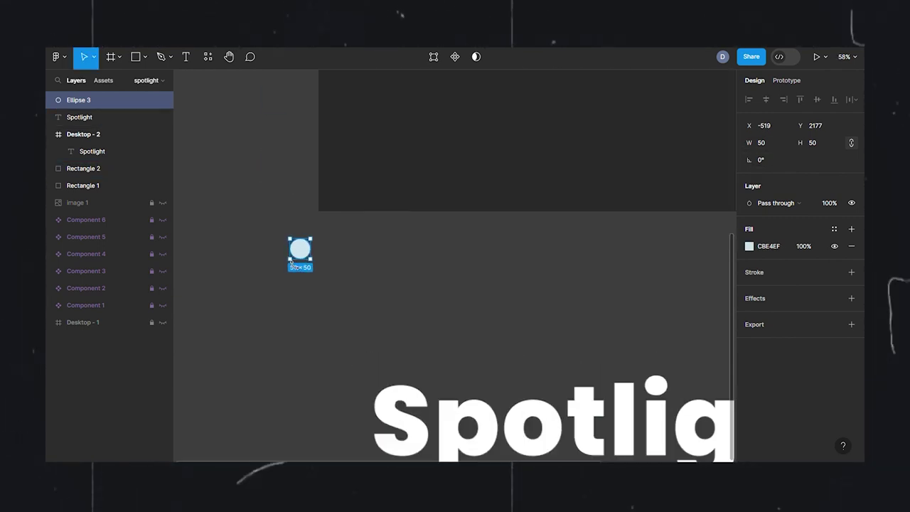
scroll(296, 265, up, 3)
scroll(312, 263, up, 2)
Duplicate the circle to its right and give both circles a layer blur of 30
drag(324, 255, 388, 254)
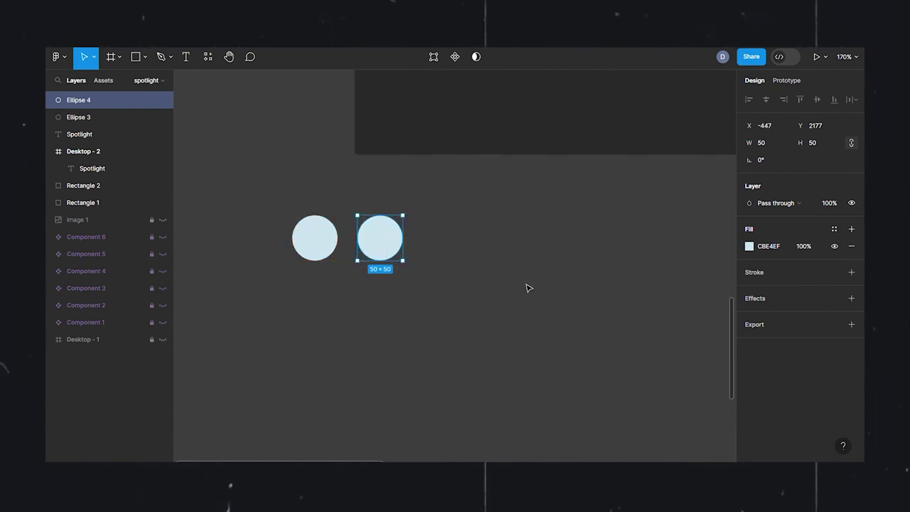
drag(489, 234, 293, 248)
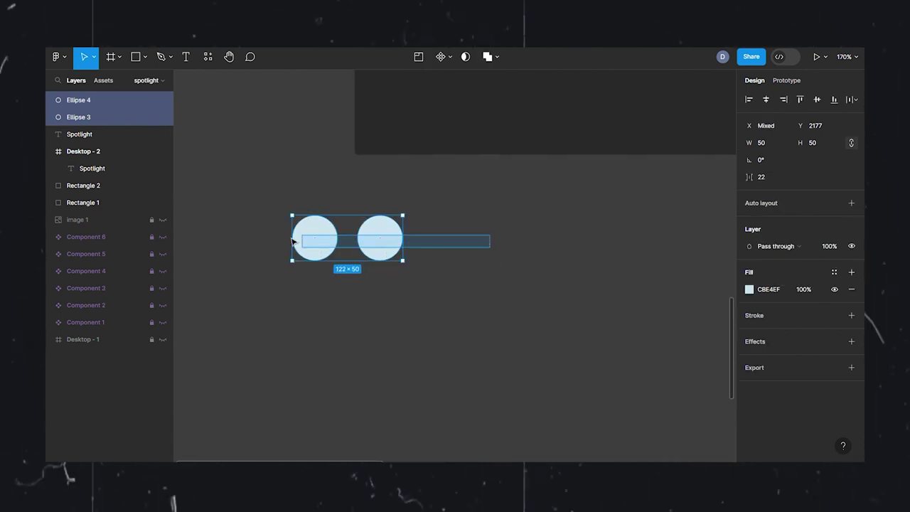
click(851, 342)
click(782, 359)
click(748, 359)
text(3)
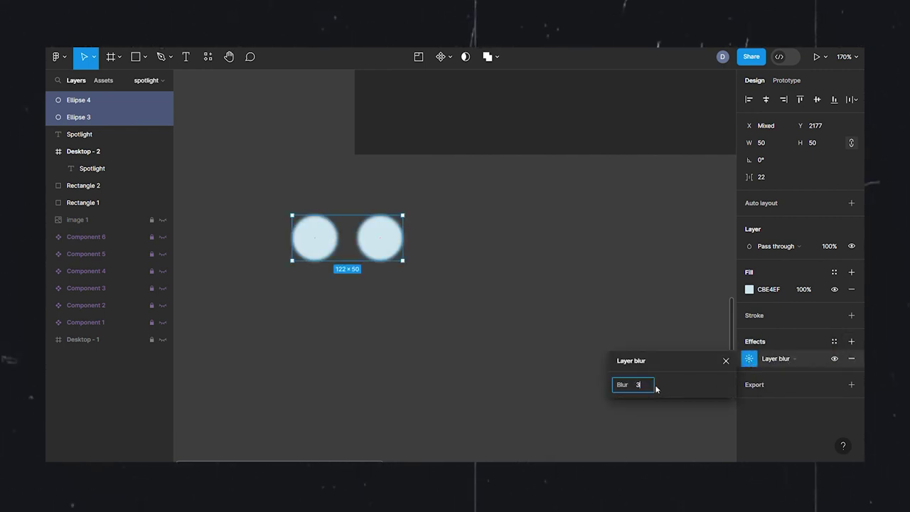
text(0)
key(Return)
click(417, 319)
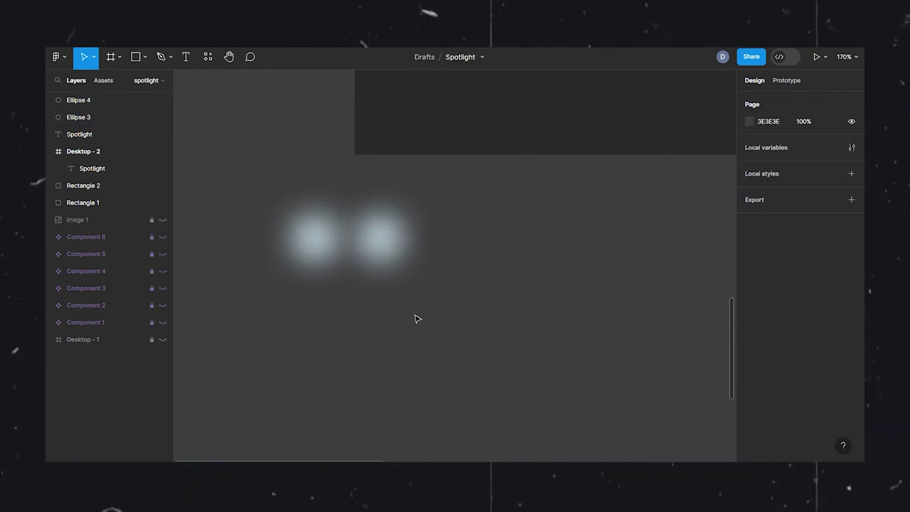
drag(382, 247, 430, 249)
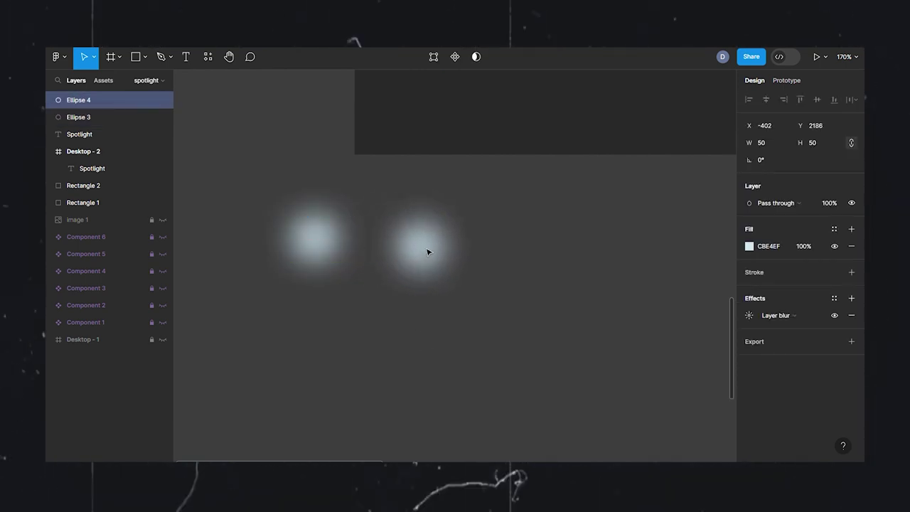
Combine both blurred circles into a component set with two variants
click(341, 227)
drag(261, 204, 487, 289)
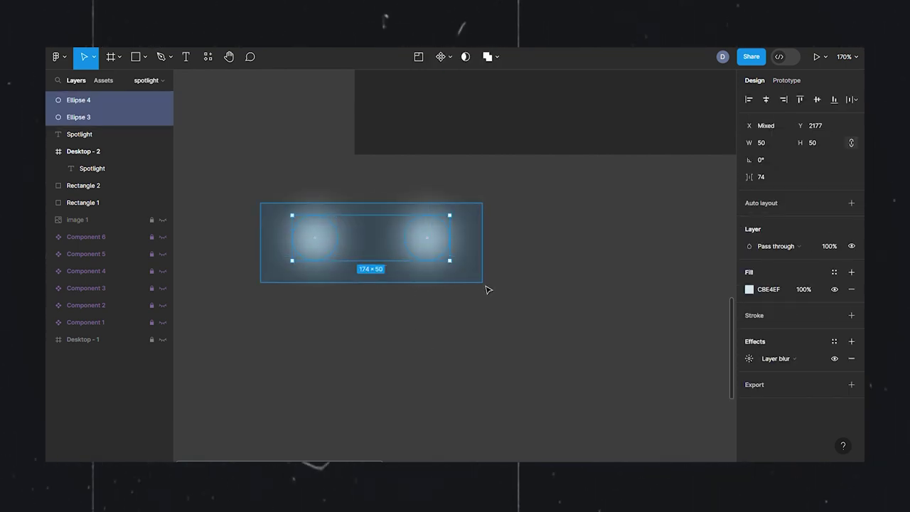
click(449, 57)
click(447, 107)
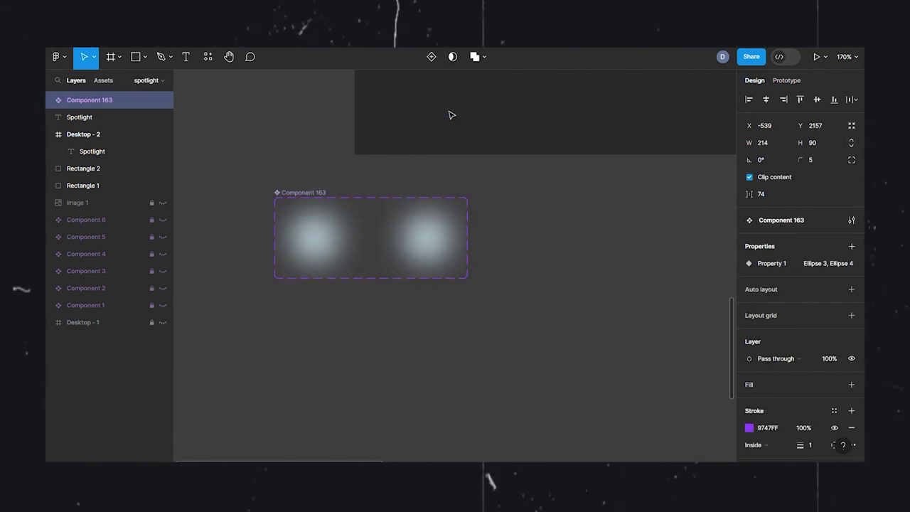
Link Ellipse 3 to Ellipse 4 While hovering, with Smart animate and Ease in and out
click(785, 80)
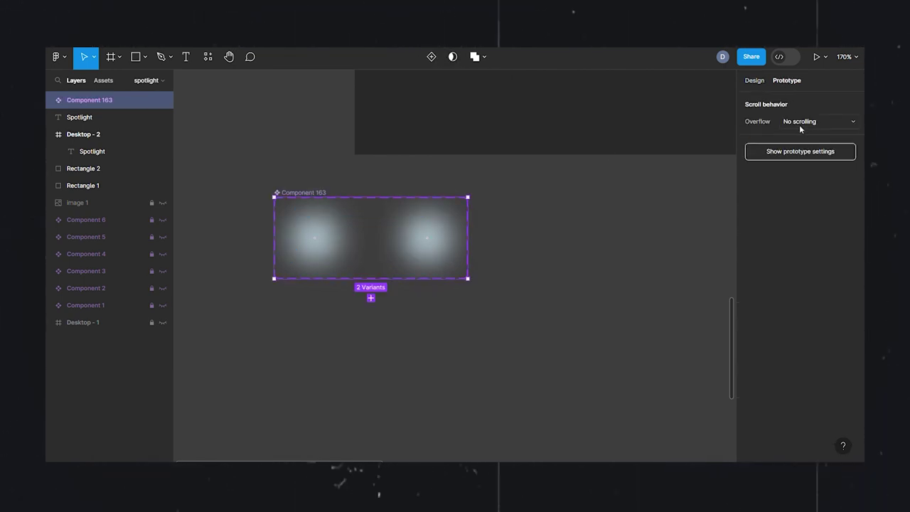
click(333, 235)
drag(338, 237, 415, 242)
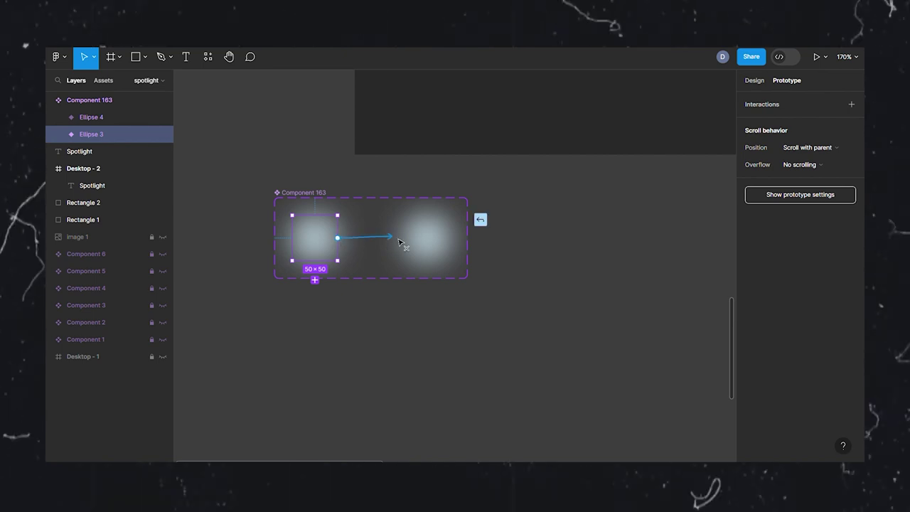
click(355, 266)
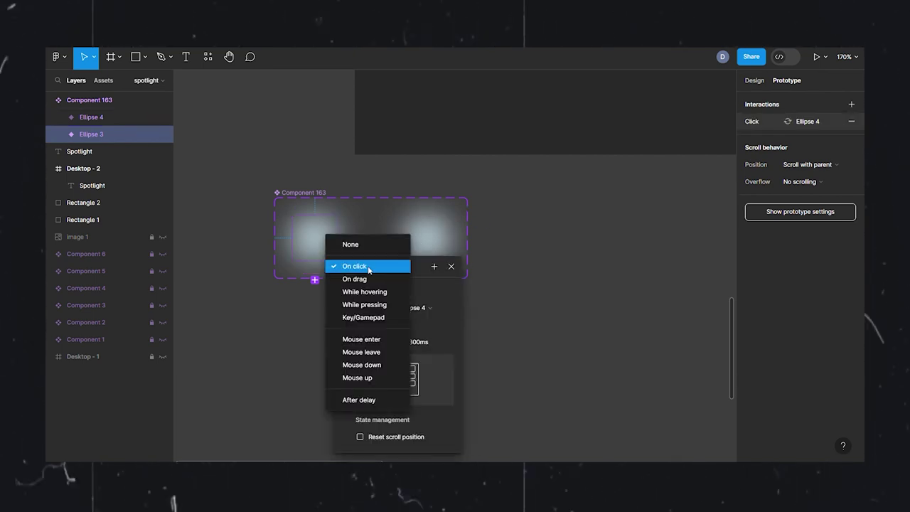
click(379, 292)
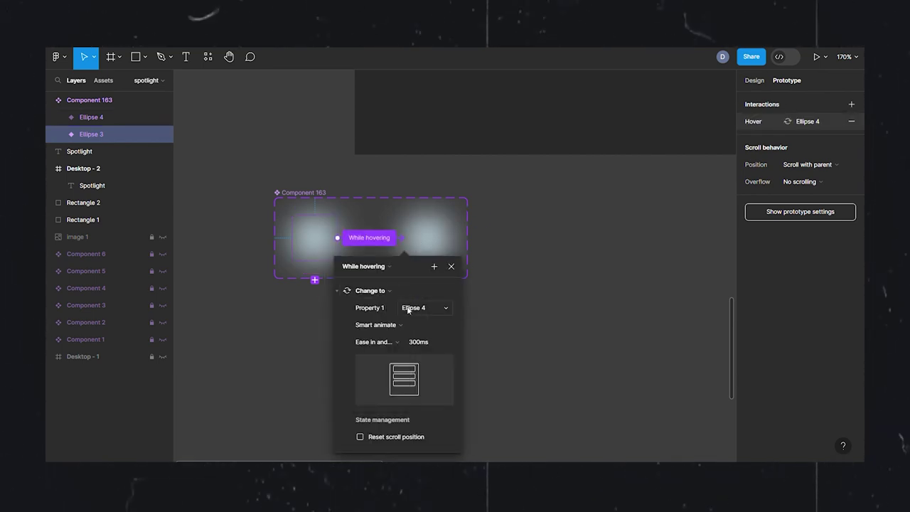
click(397, 327)
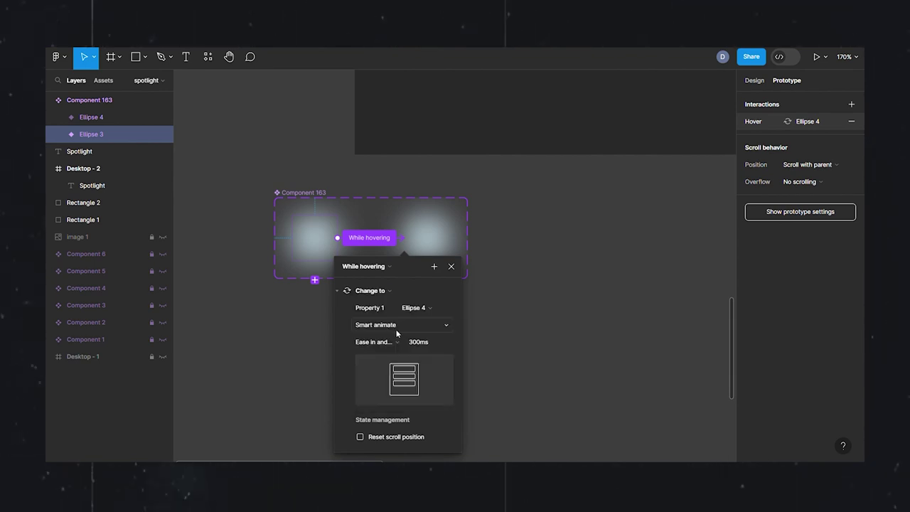
click(392, 342)
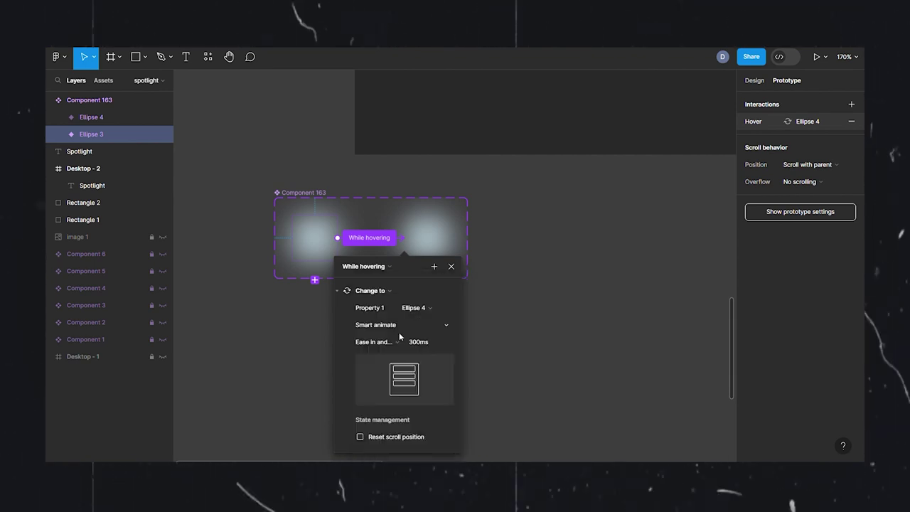
click(450, 268)
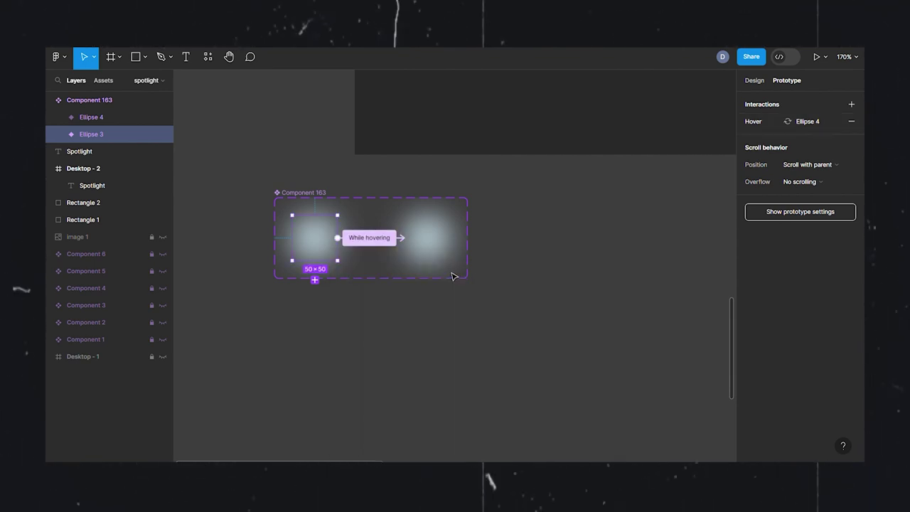
scroll(459, 278, down, 5)
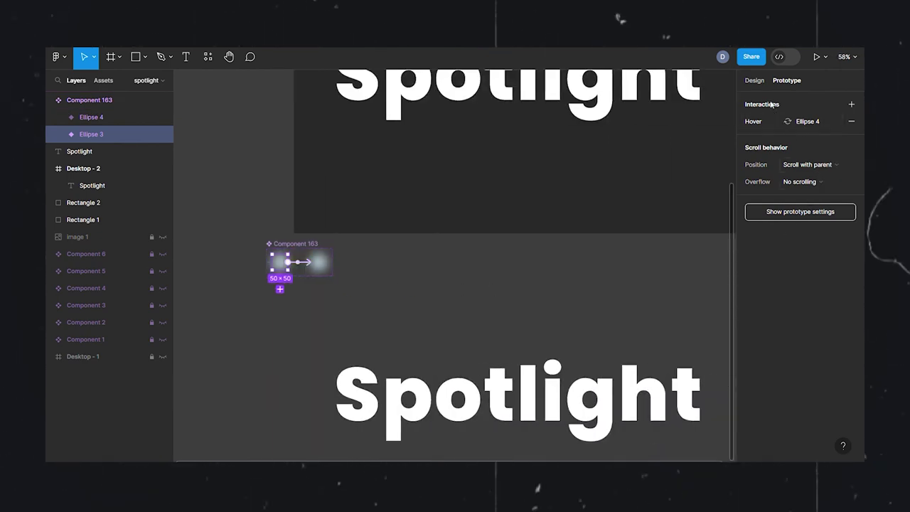
Create a glow instance below the component and duplicate it into a vertical column
click(754, 81)
scroll(455, 270, down, 2)
scroll(306, 255, up, 1)
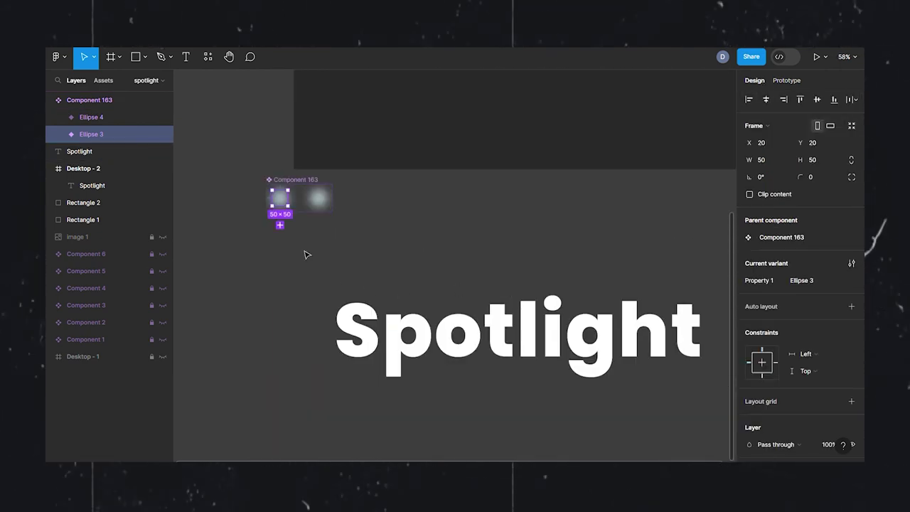
drag(284, 201, 292, 215)
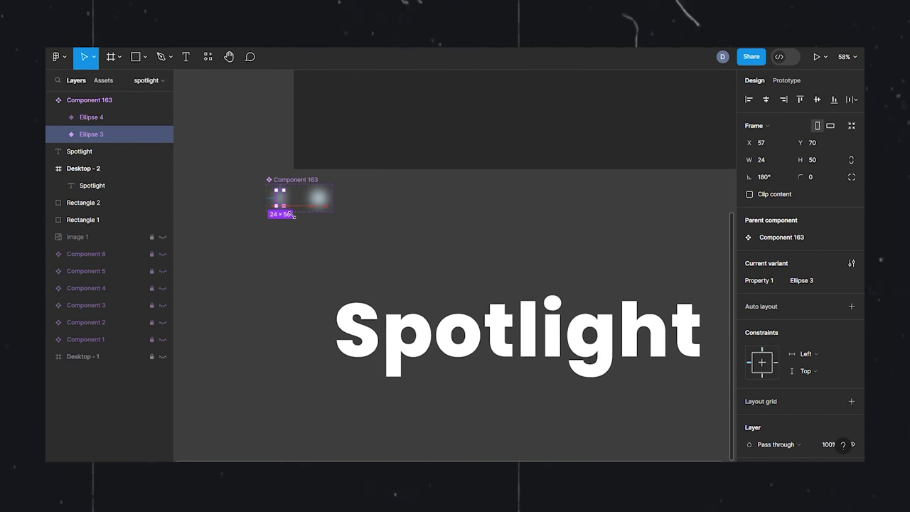
key(ctrl+z)
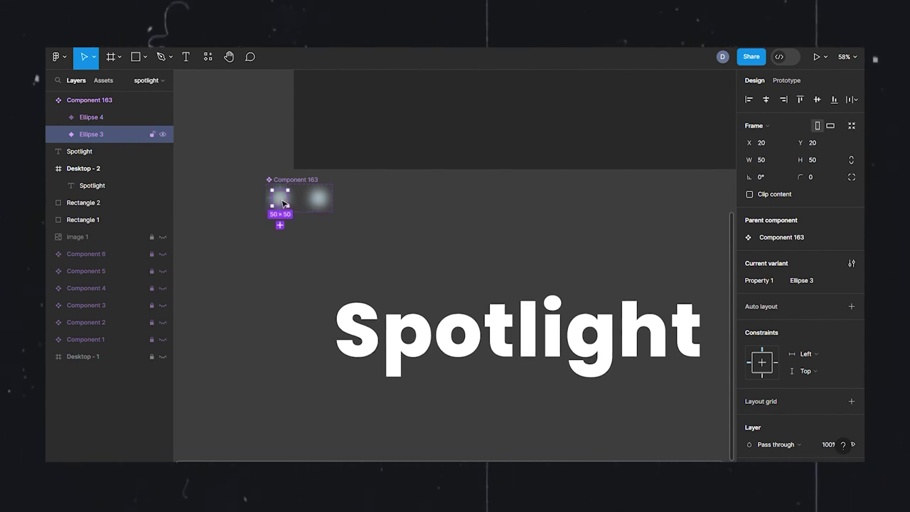
mouse_move(282, 203)
mouse_down()
mouse_move(349, 229)
mouse_move(350, 246)
mouse_up()
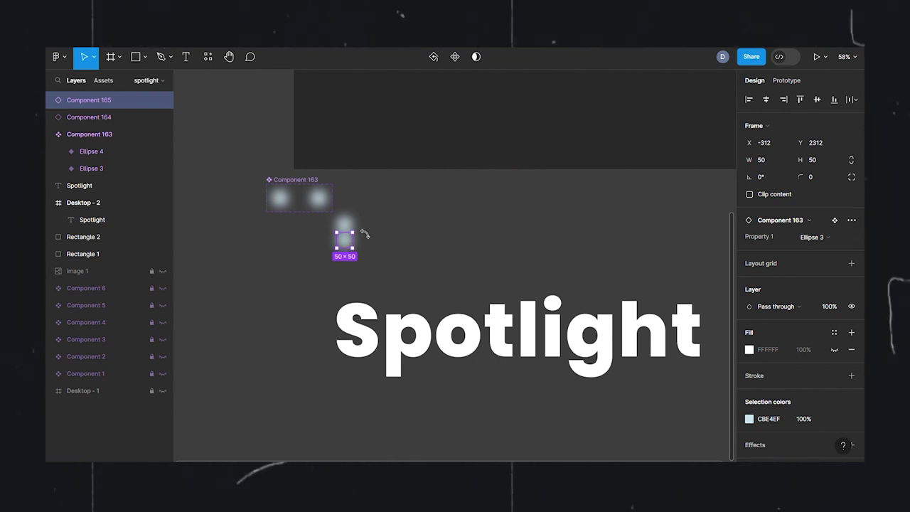
key(ctrl+d)
key(ctrl+d)
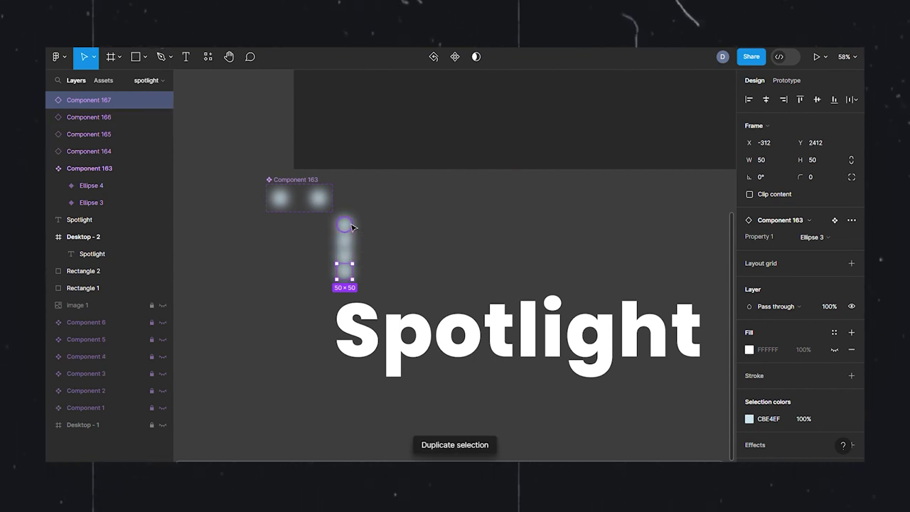
key(ctrl+d)
key(ctrl+d)
key(ctrl+d)
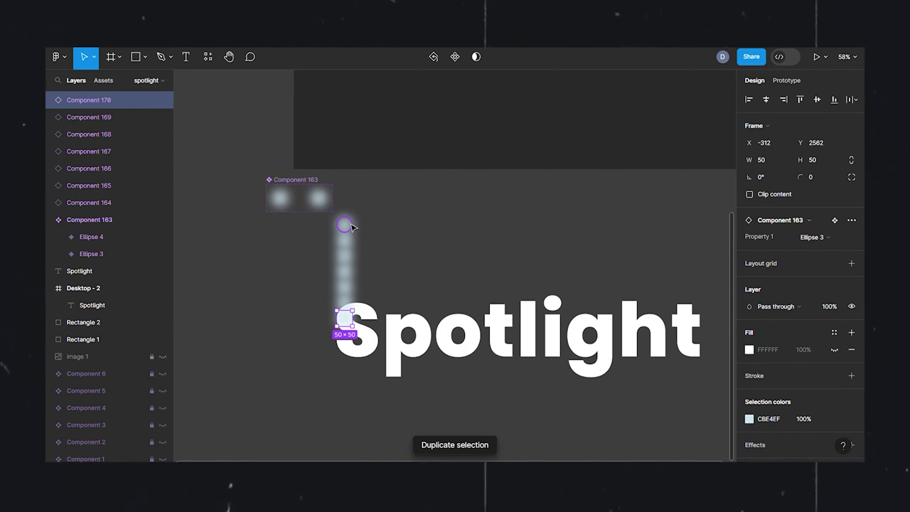
Lower the Spotlight copy, repeat the glow column rightward, and group the grid as Group 2
drag(458, 354, 458, 404)
click(369, 269)
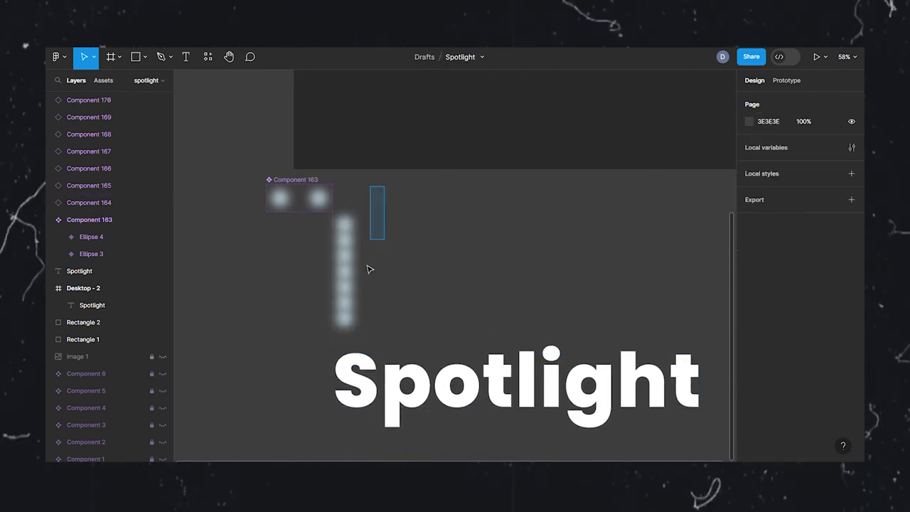
drag(384, 185, 350, 322)
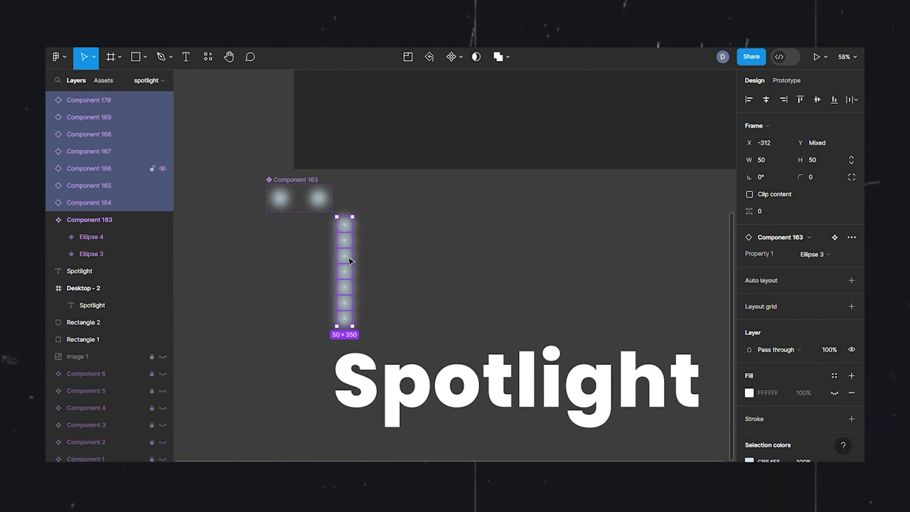
drag(349, 261, 364, 258)
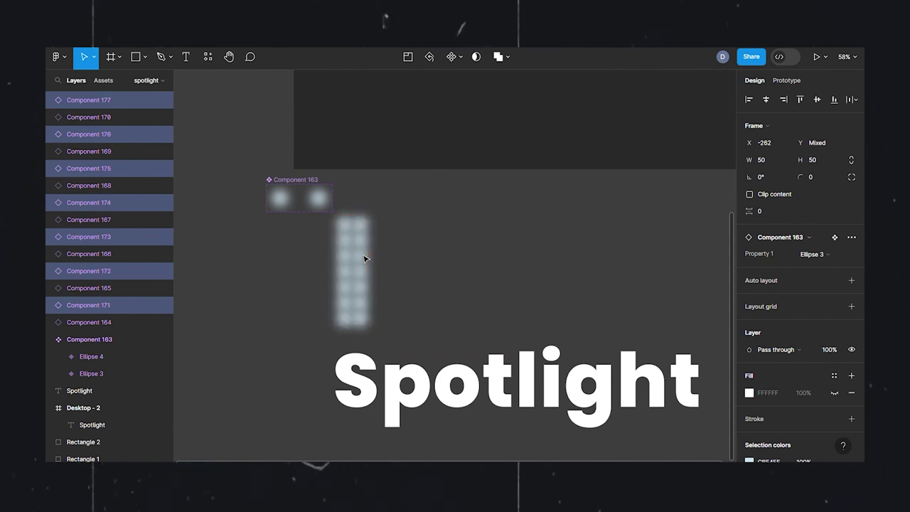
key(ctrl+d)
key(ctrl+d)
key(ctrl+d)
key(ctrl+d)
key(ctrl+d)
key(ctrl+d)
key(ctrl+d)
key(ctrl+d)
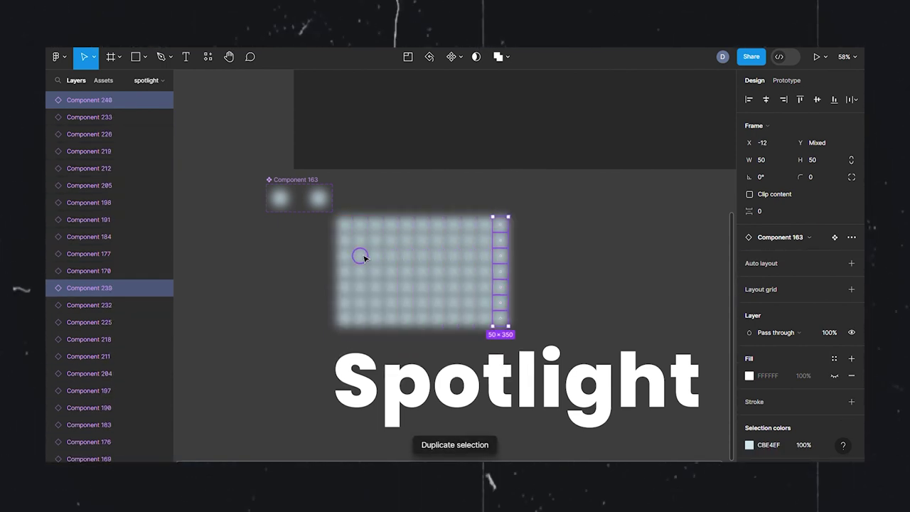
key(ctrl+d)
key(ctrl+d)
key(ctrl+d)
key(ctrl+d)
key(ctrl+d)
key(ctrl+d)
key(ctrl+d)
key(ctrl+d)
key(ctrl+d)
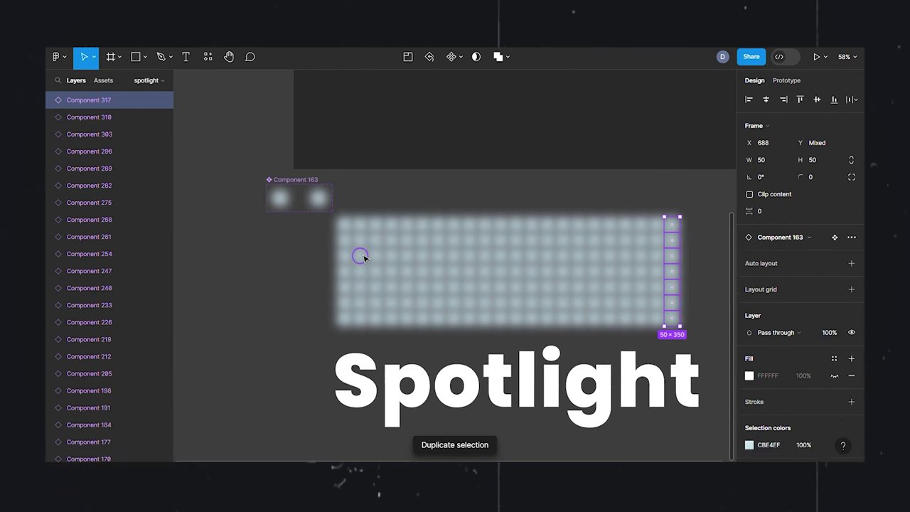
key(ctrl+d)
key(ctrl+d)
key(ctrl+d)
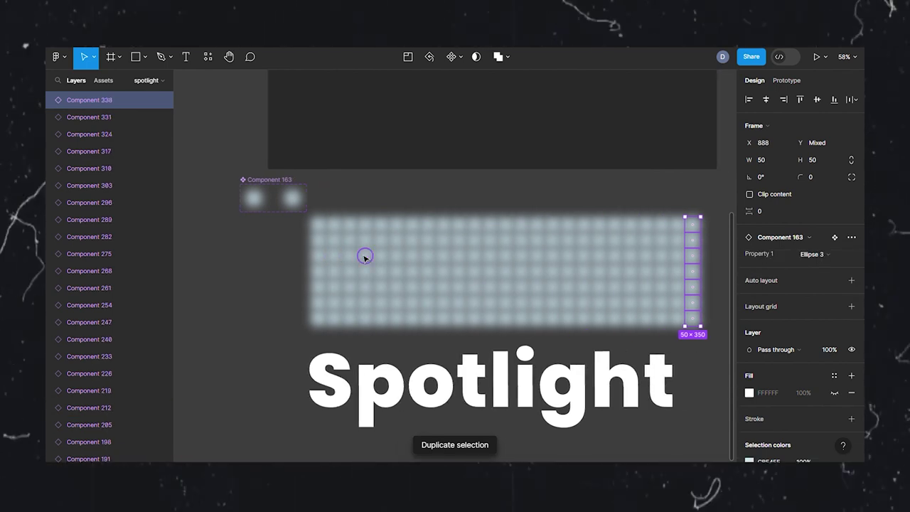
key(ctrl+d)
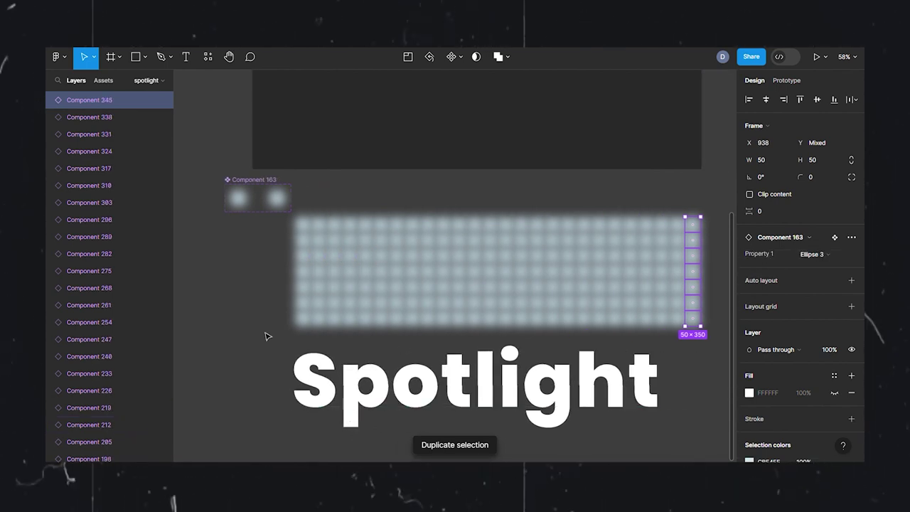
drag(284, 223, 693, 342)
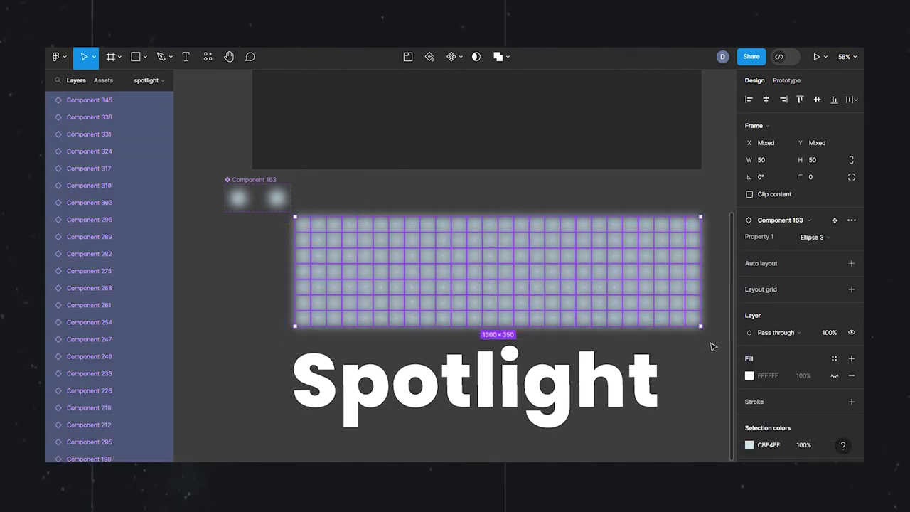
key(ctrl+g)
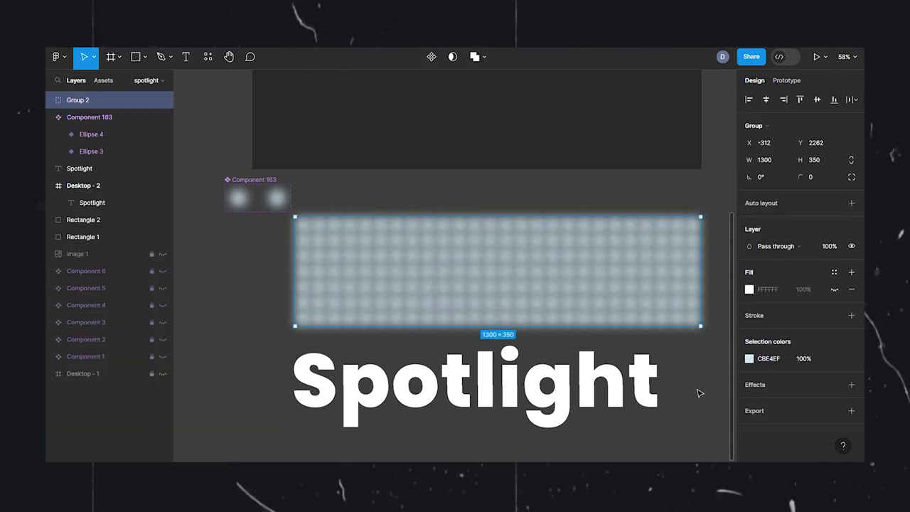
Lay the lower Spotlight copy over Group 2 and use it as a mask for the glow grid
click(698, 393)
mouse_move(565, 398)
mouse_down()
mouse_move(587, 281)
mouse_move(582, 292)
mouse_up()
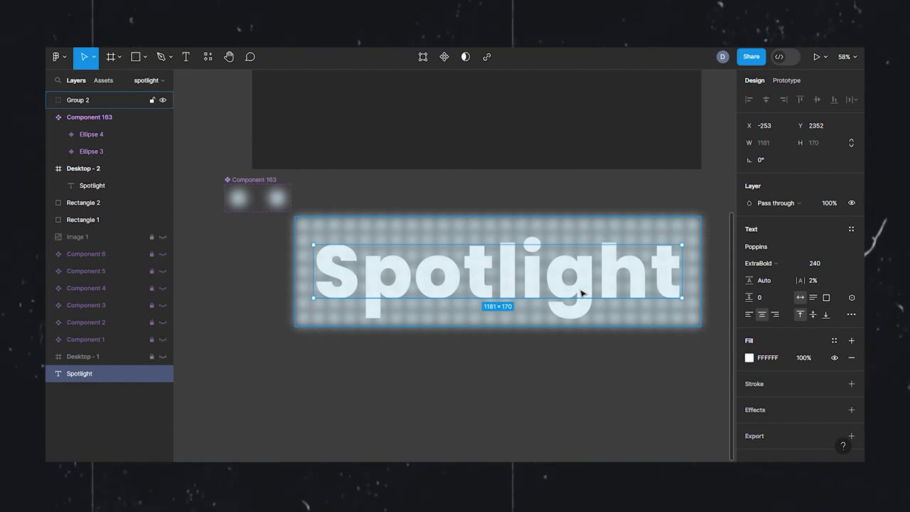
click(571, 455)
click(630, 258)
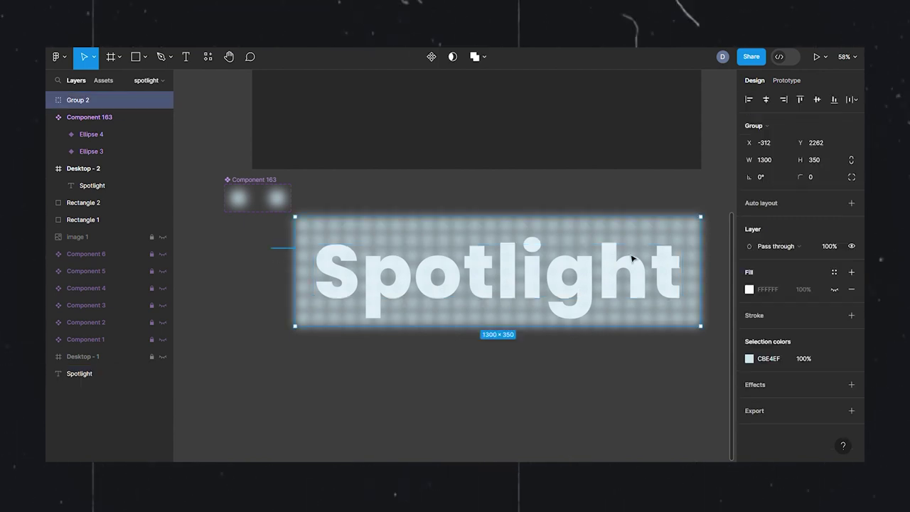
shift+click(630, 277)
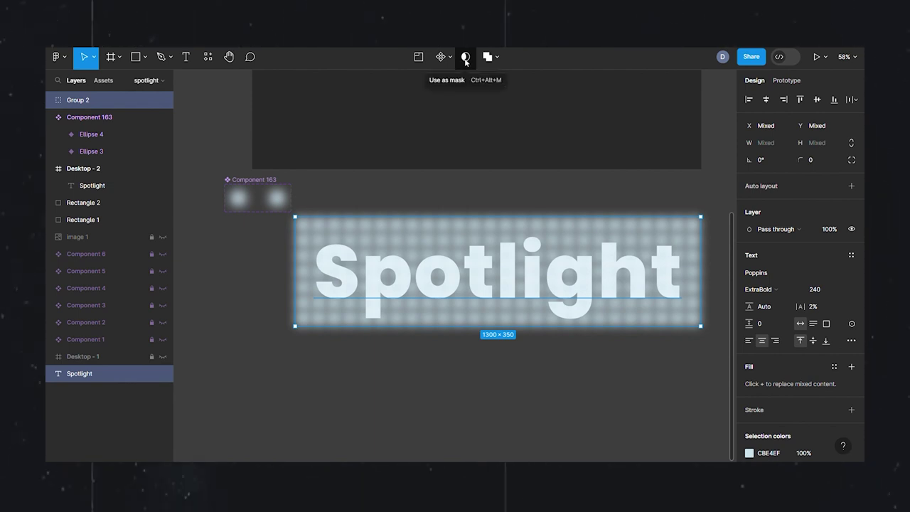
click(465, 59)
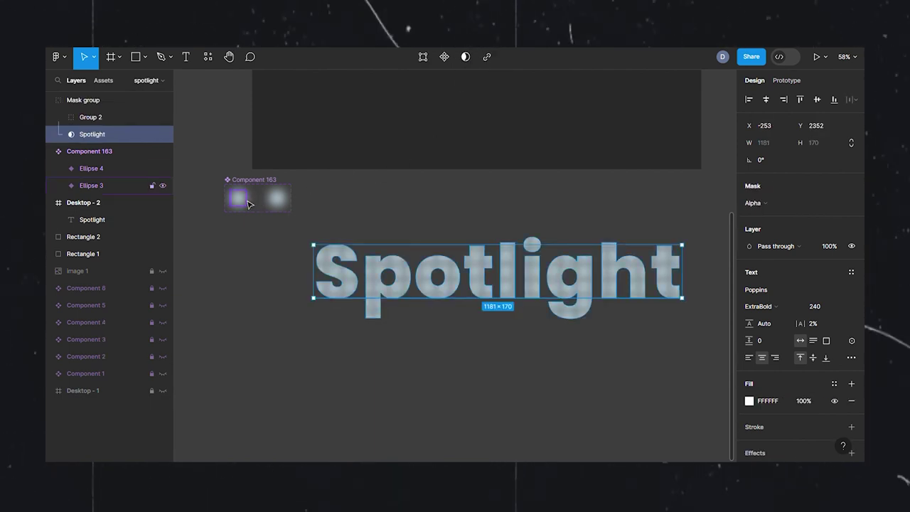
drag(518, 294, 508, 306)
scroll(492, 346, up, 3)
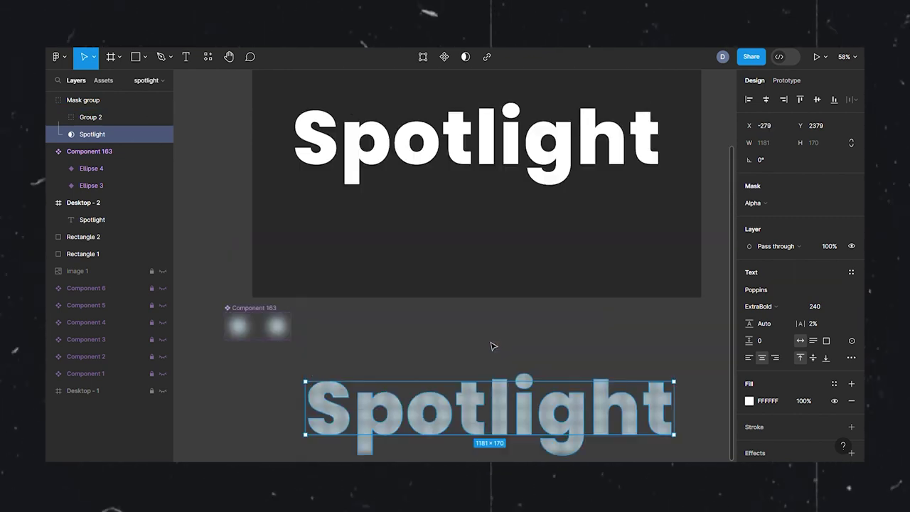
scroll(493, 347, down, 2)
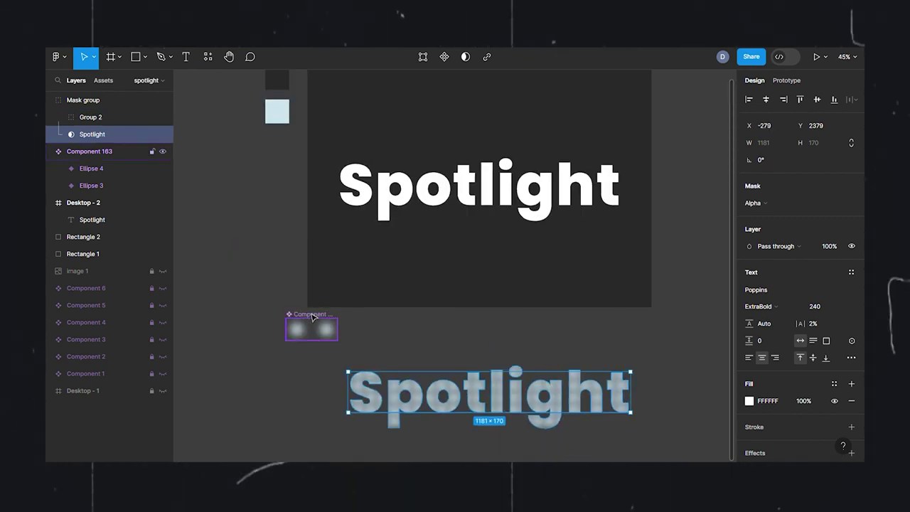
Move Component 163 to the upper left, then set Ellipse 3's layer opacity to 0%
drag(313, 318, 262, 148)
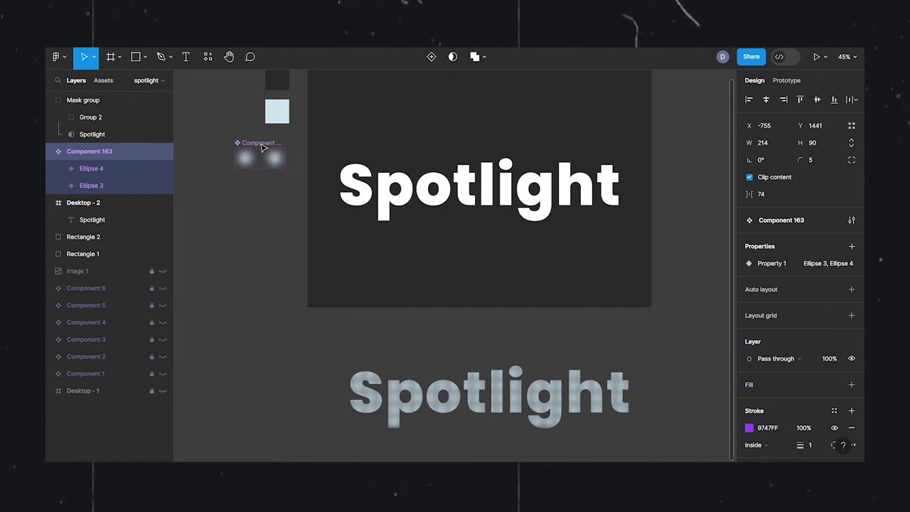
key(shift+2)
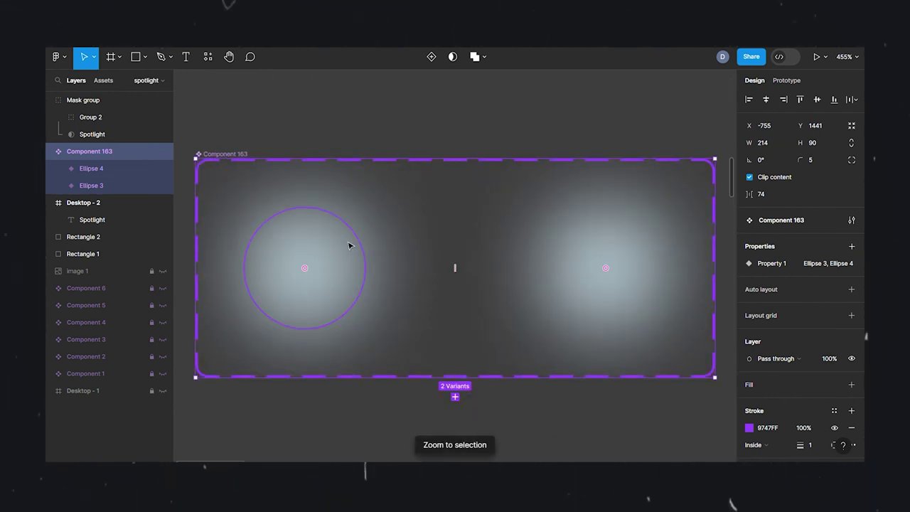
key(shift+1)
click(278, 278)
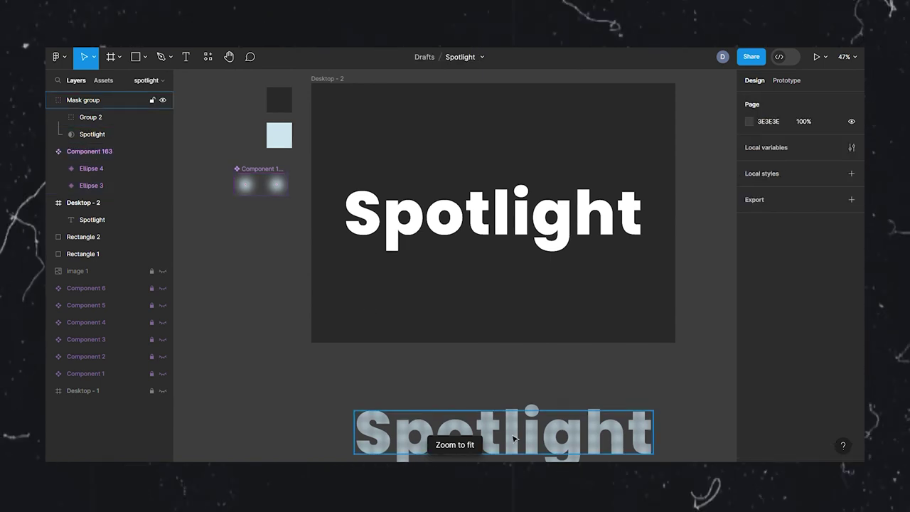
drag(514, 439, 514, 391)
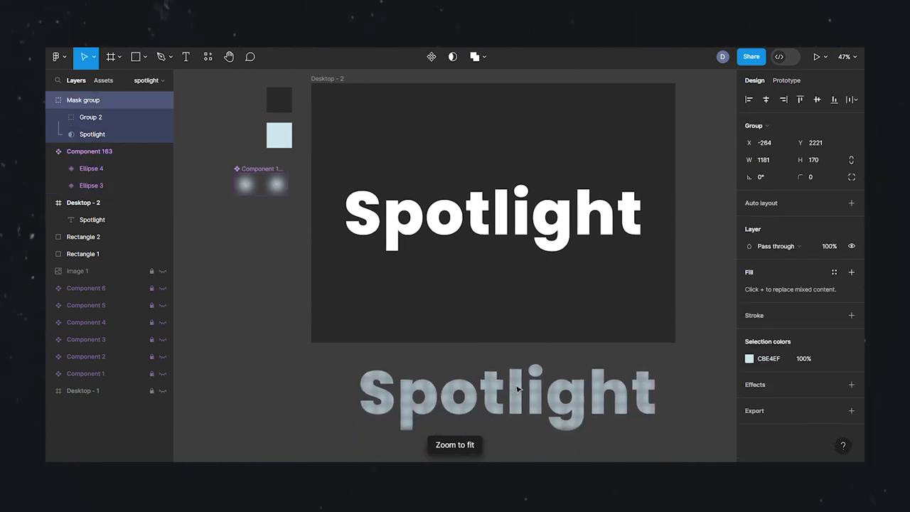
click(245, 186)
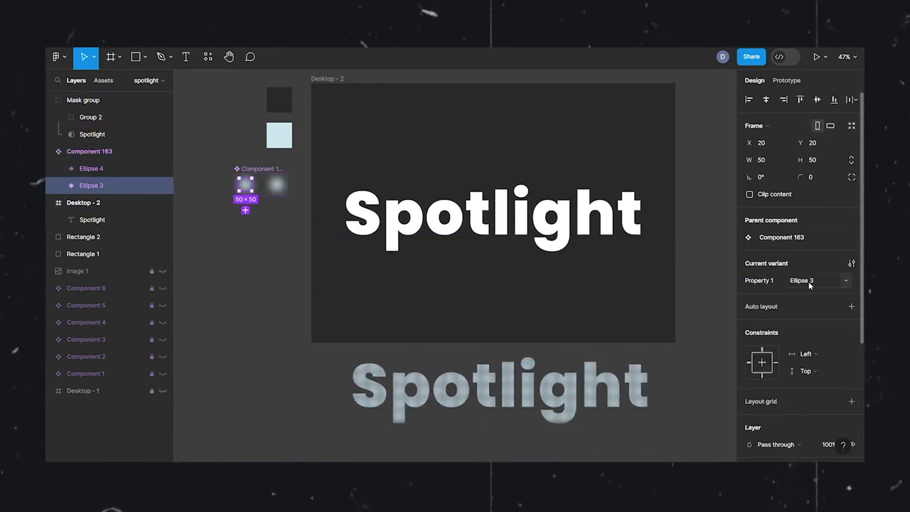
scroll(817, 348, down, 5)
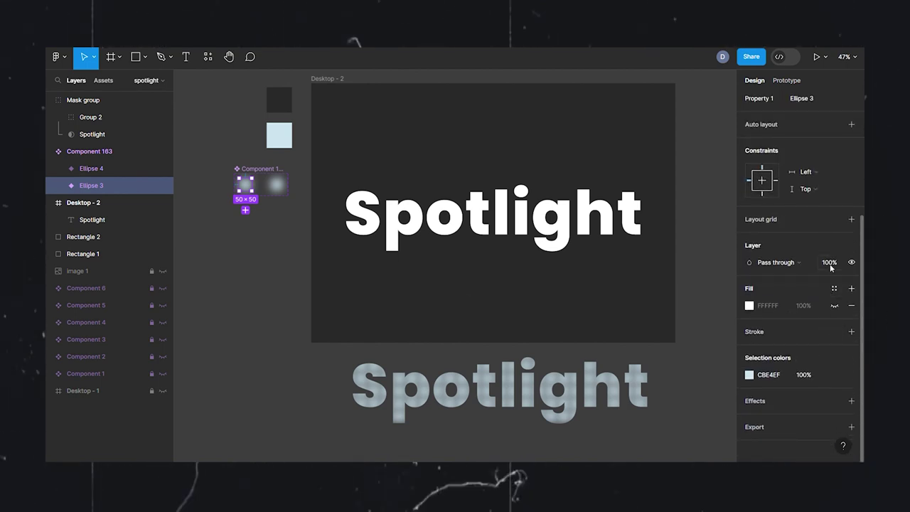
text(0)
key(Return)
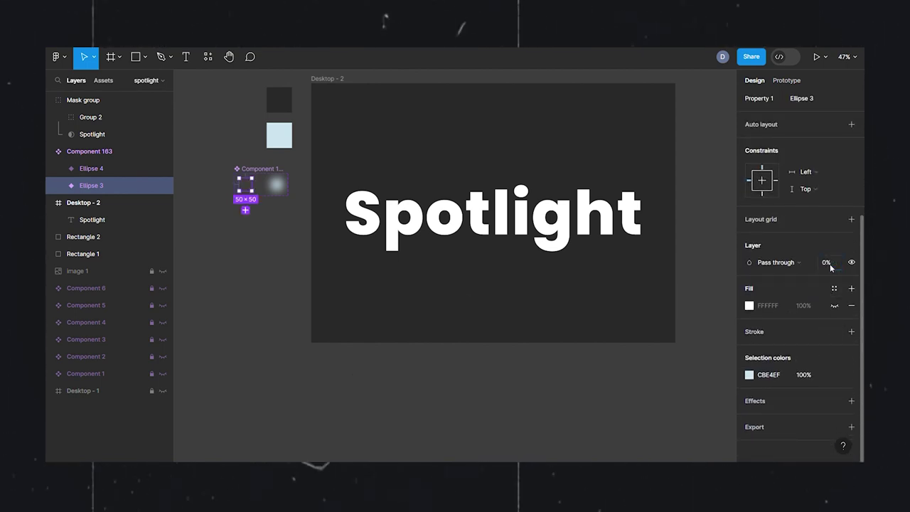
Put the Mask group into Desktop - 2 centred horizontally, and move the plain Spotlight text lower
click(452, 402)
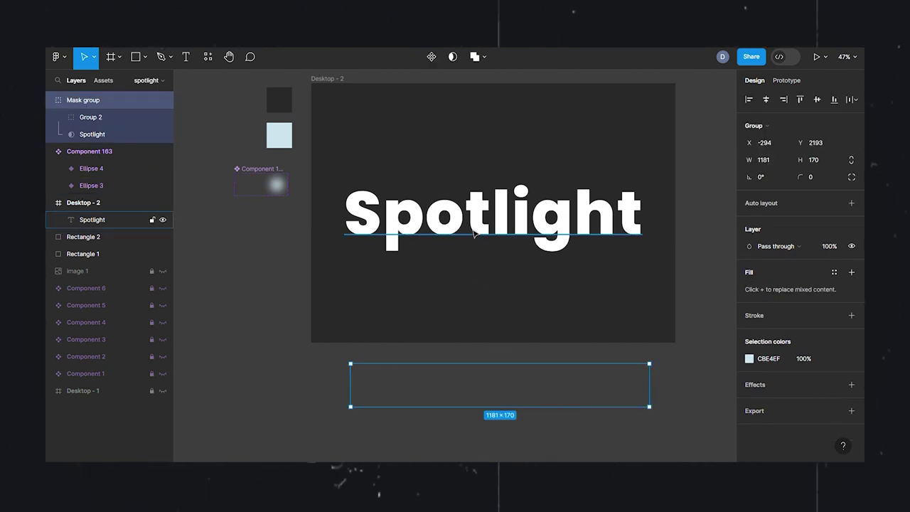
mouse_move(477, 387)
mouse_down()
mouse_move(494, 268)
mouse_move(477, 390)
mouse_move(497, 321)
mouse_up()
click(765, 100)
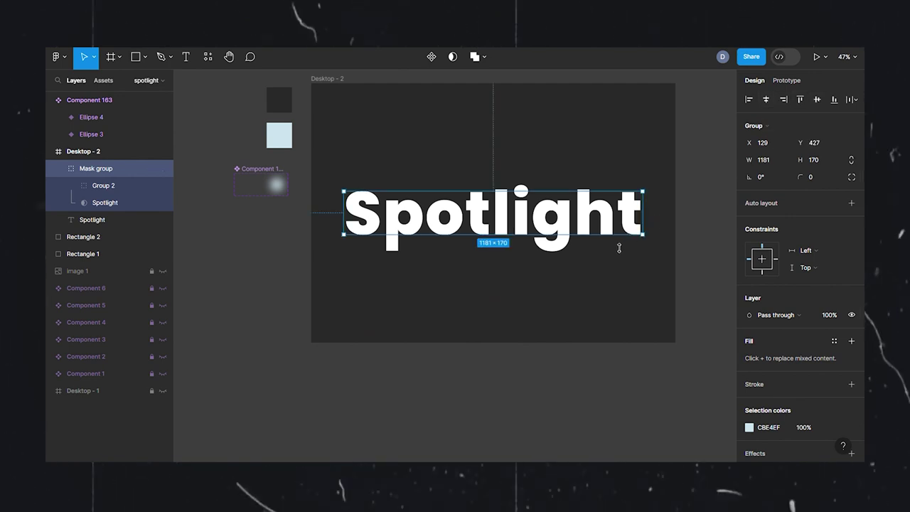
click(117, 223)
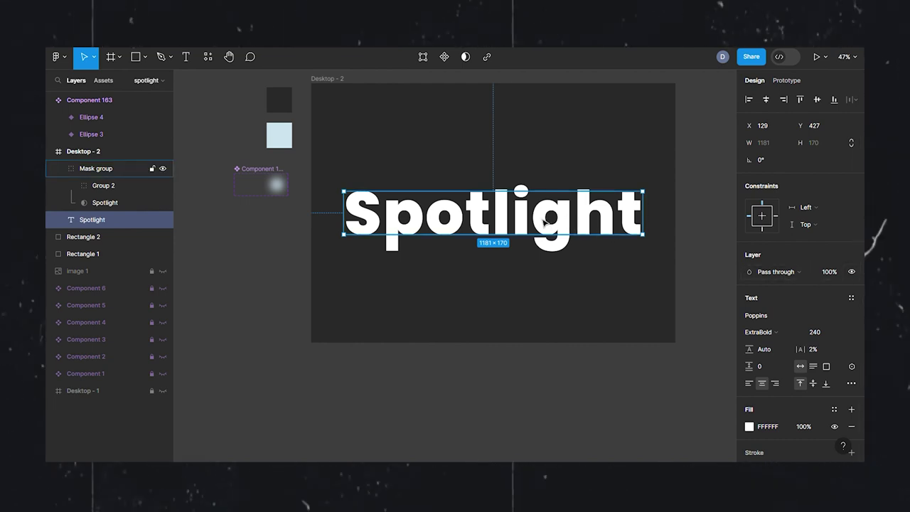
drag(496, 232, 496, 287)
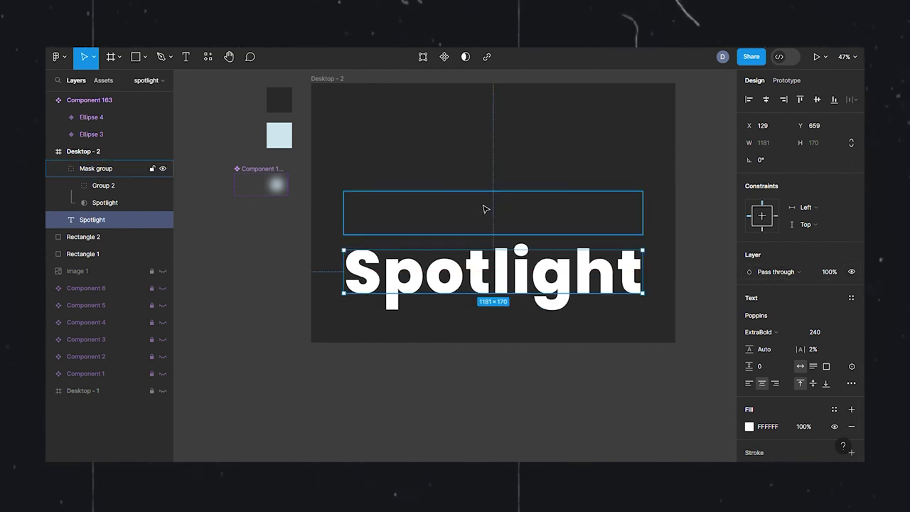
click(553, 363)
click(497, 280)
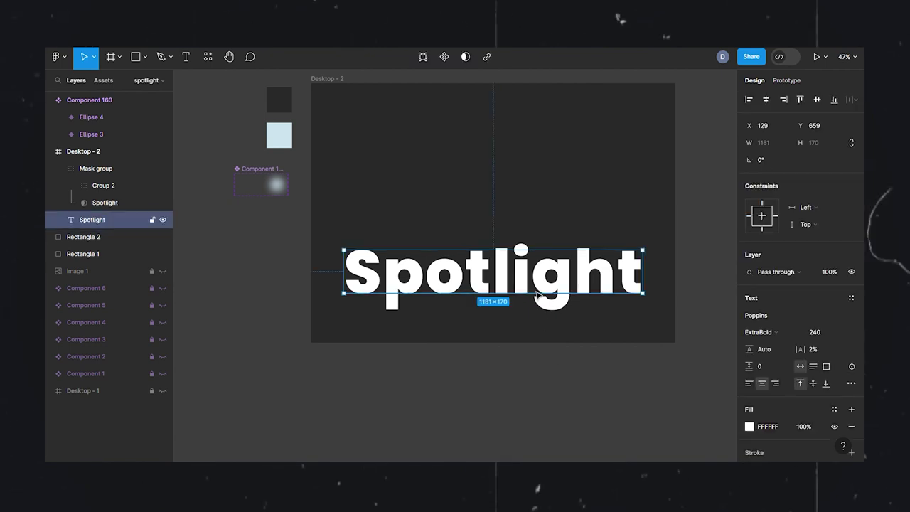
Set the Spotlight title to Soft light blend mode at 20% opacity
click(771, 270)
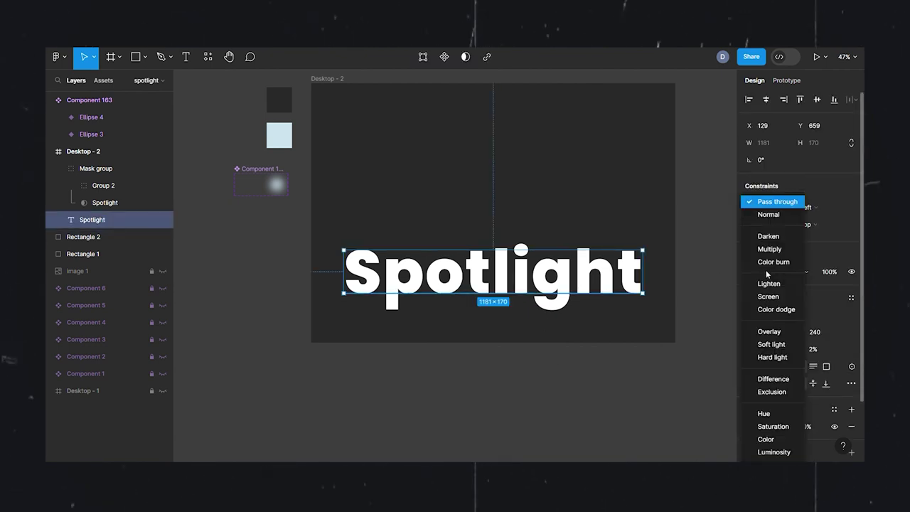
click(772, 345)
click(827, 272)
text(20)
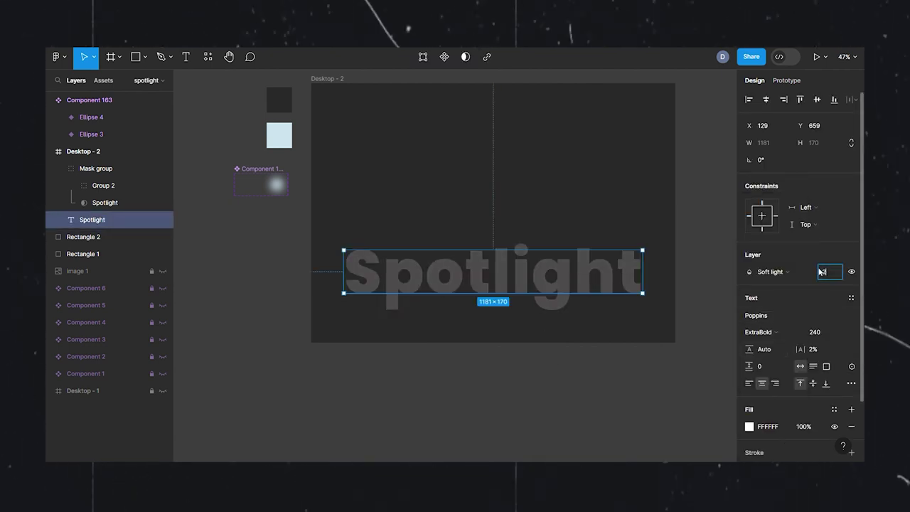
key(Return)
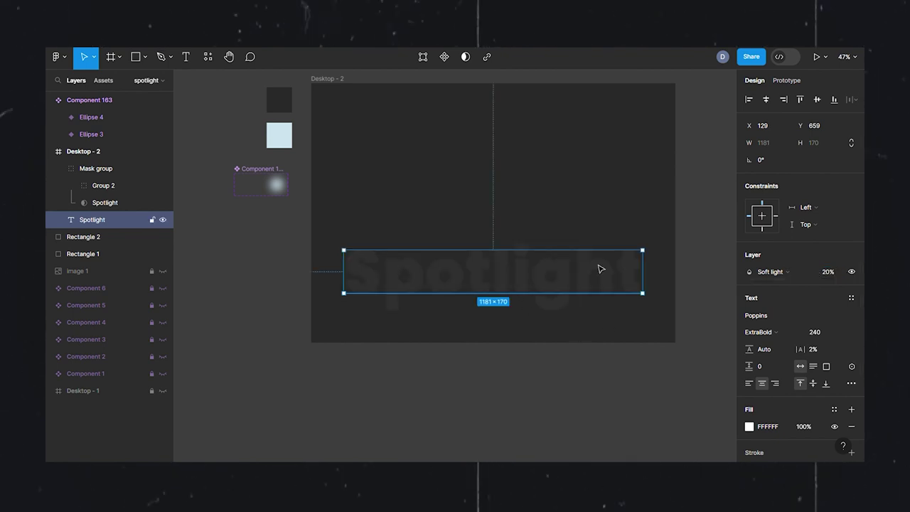
Centre the title in the frame, aligned over the hidden Mask group
key(alt+h)
key(alt+v)
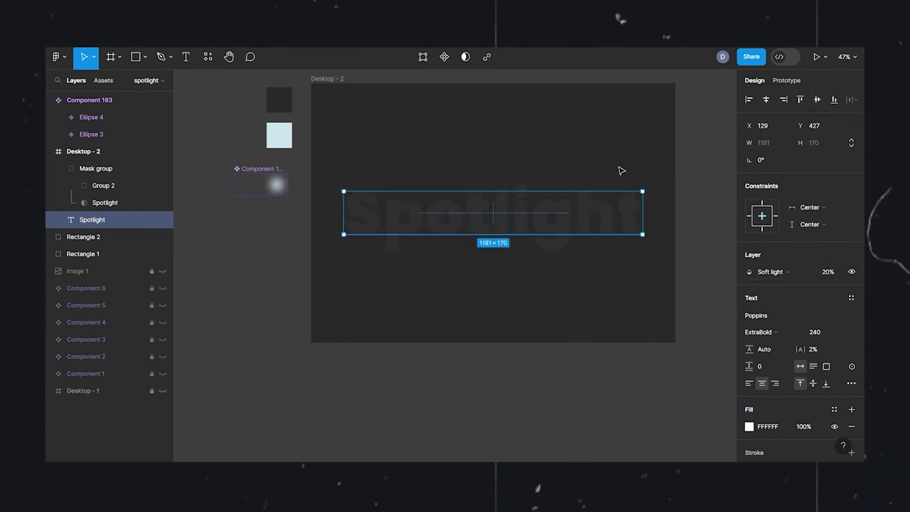
drag(621, 152, 567, 309)
drag(422, 151, 587, 316)
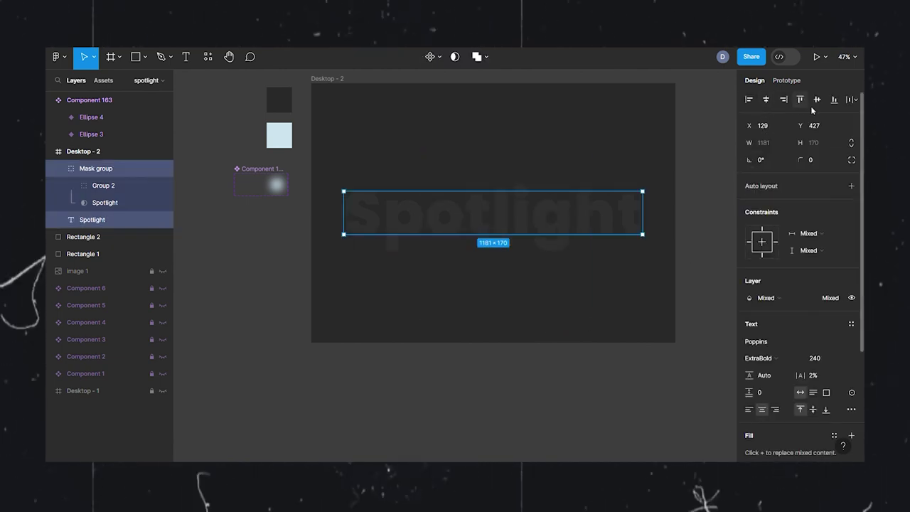
click(565, 309)
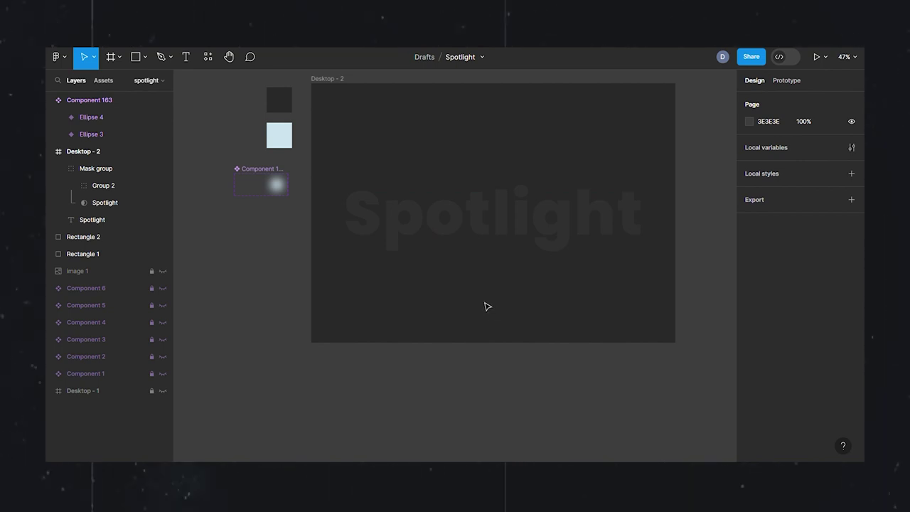
Add a 'Hover in the middle' caption in Light weight, size 20
click(490, 307)
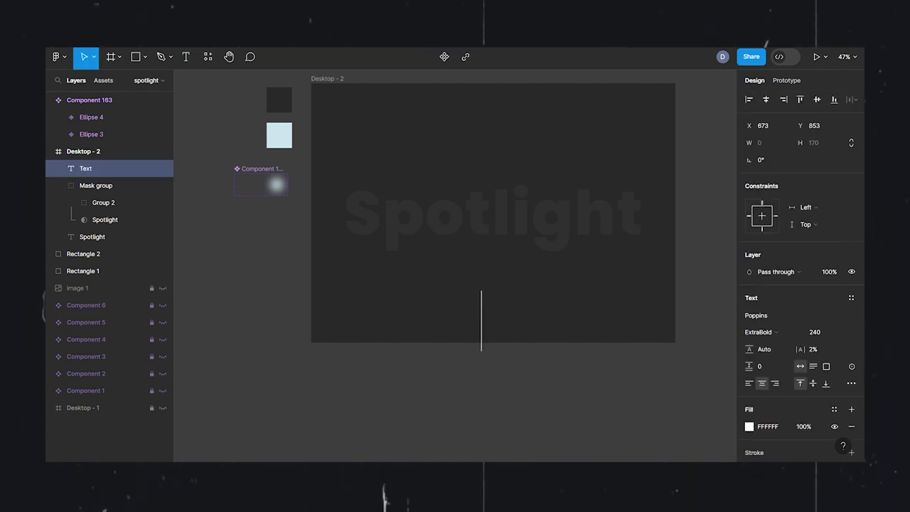
click(823, 331)
text(20)
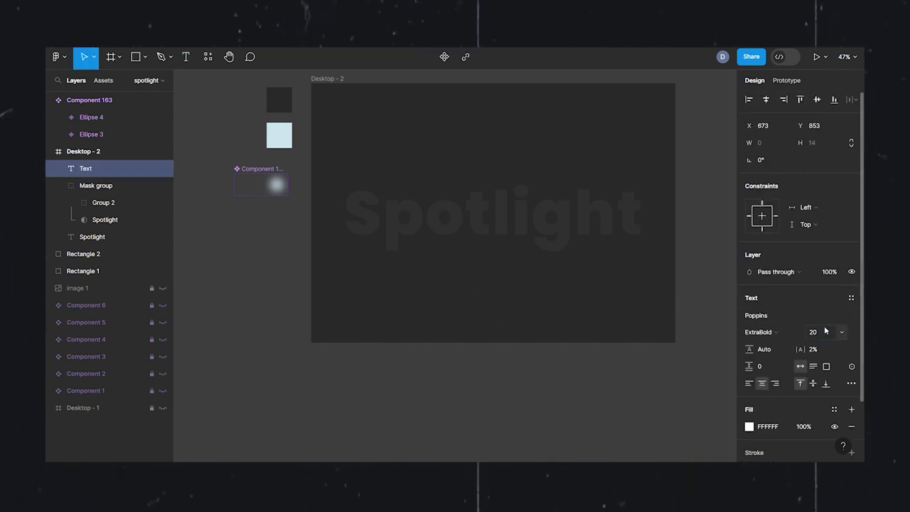
click(778, 332)
click(777, 251)
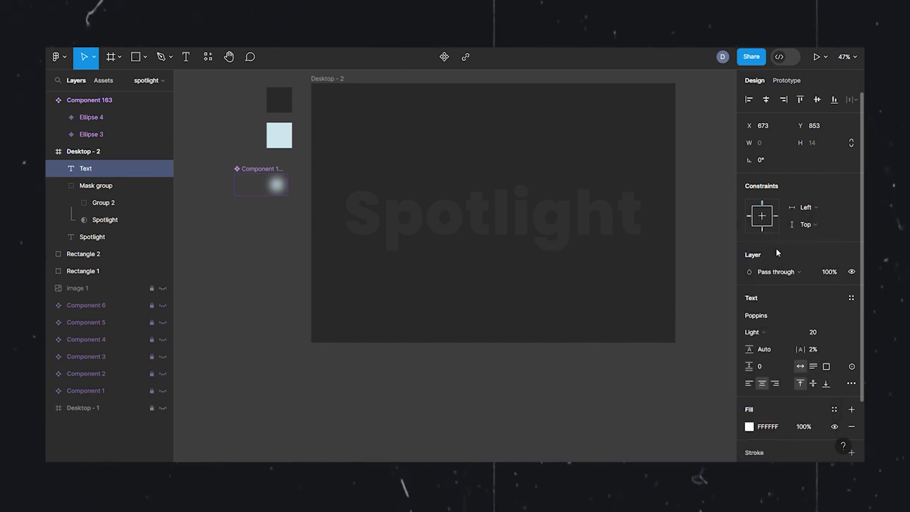
text(Hover in the middle)
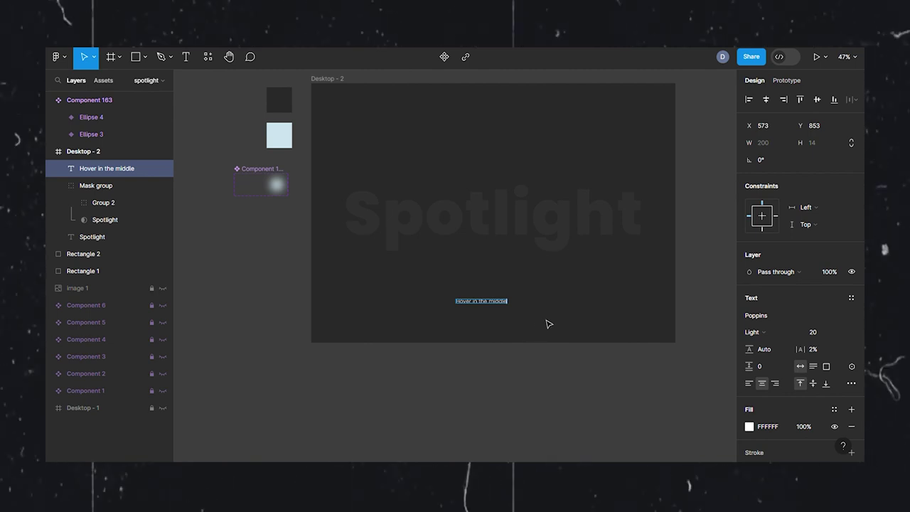
key(Escape)
Centre the caption near the bottom of the frame and give it 4% letter spacing
drag(496, 304, 516, 325)
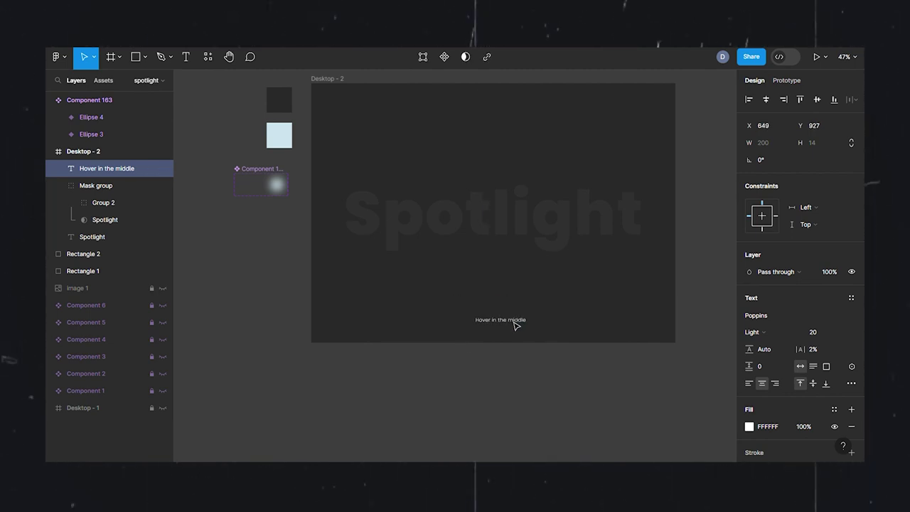
key(alt)
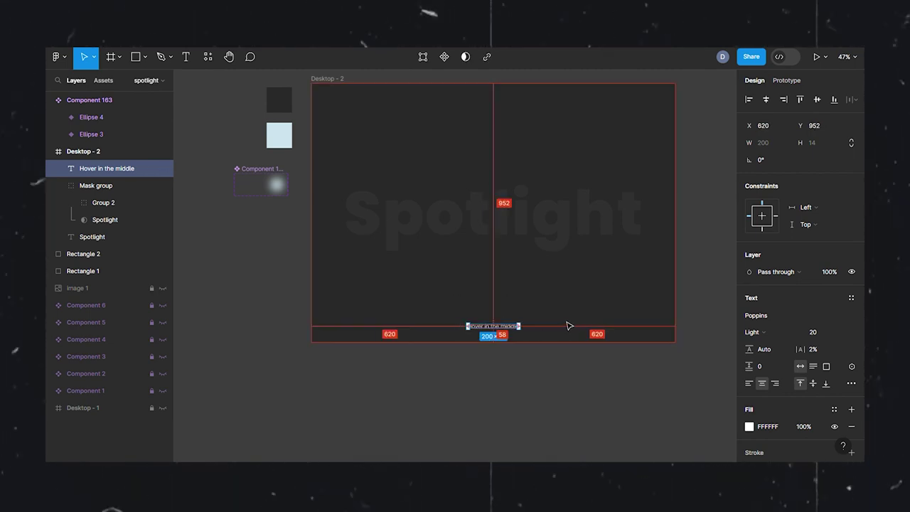
key(Up)
key(Up)
key(Up)
key(Up)
key(Up)
key(Up)
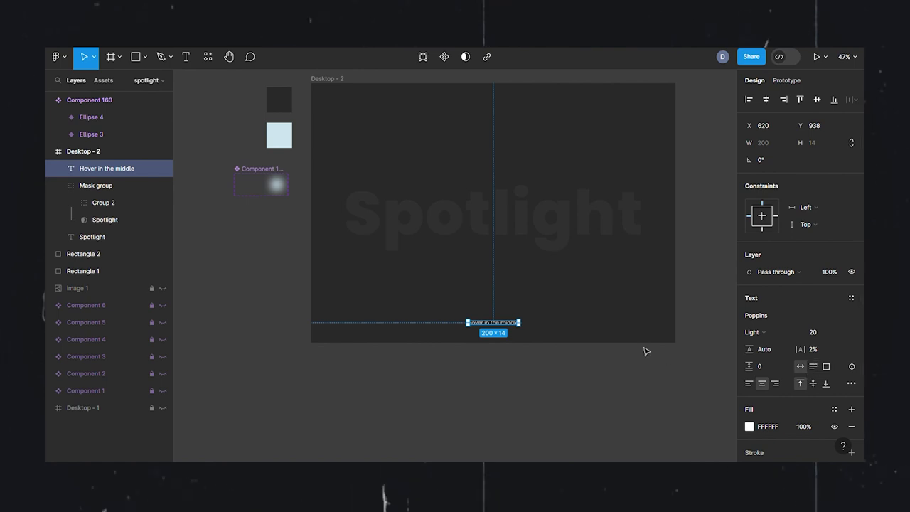
ctrl+scroll(496, 323, up, 3)
ctrl+scroll(495, 323, up, 3)
ctrl+scroll(495, 323, down, 1)
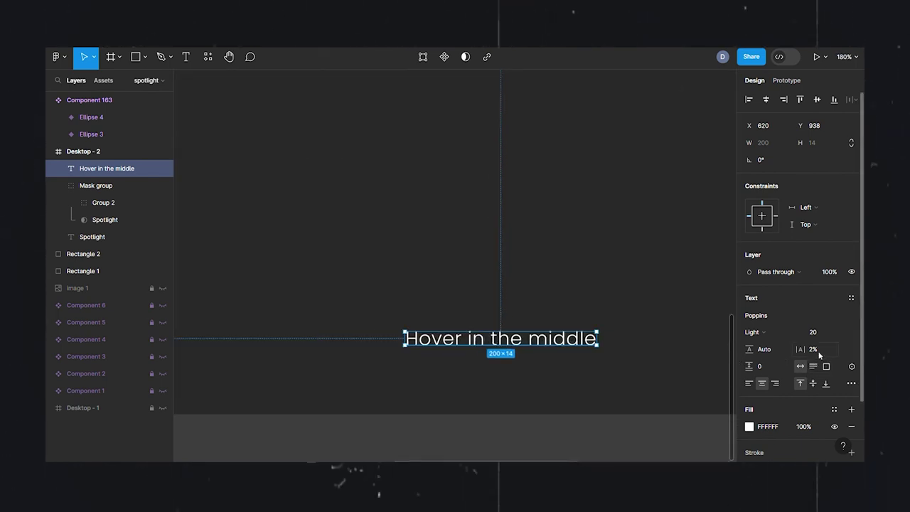
text(4)
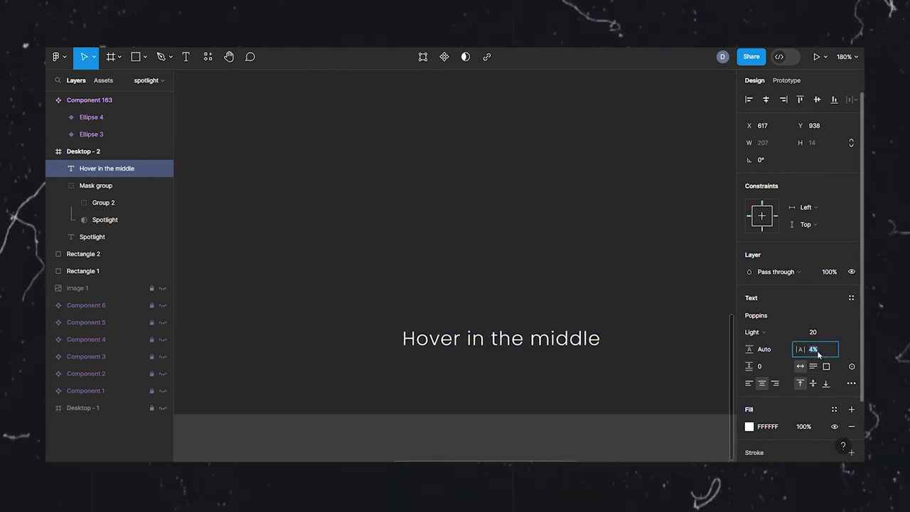
key(Return)
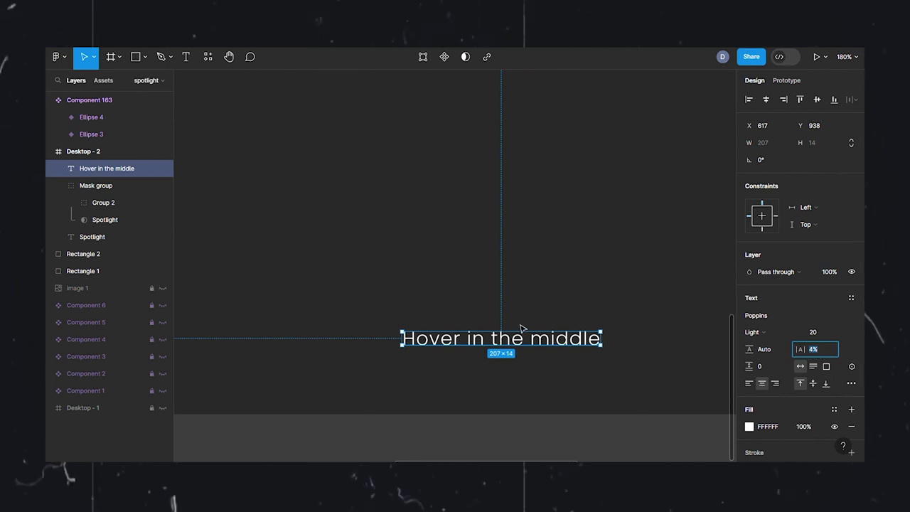
ctrl+scroll(556, 304, down, 5)
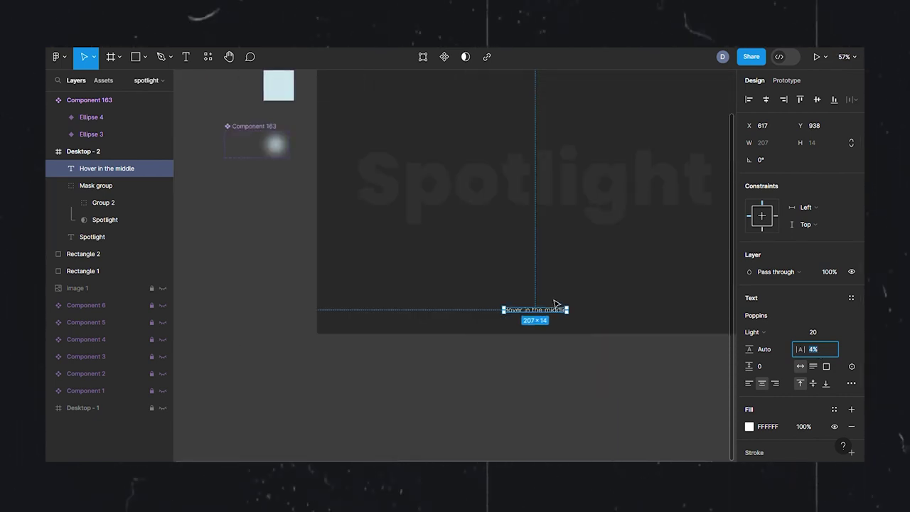
scroll(490, 286, right, 3)
ctrl+scroll(457, 270, down, 3)
Present the Desktop - 2 frame as a prototype, fitted to the screen
click(328, 133)
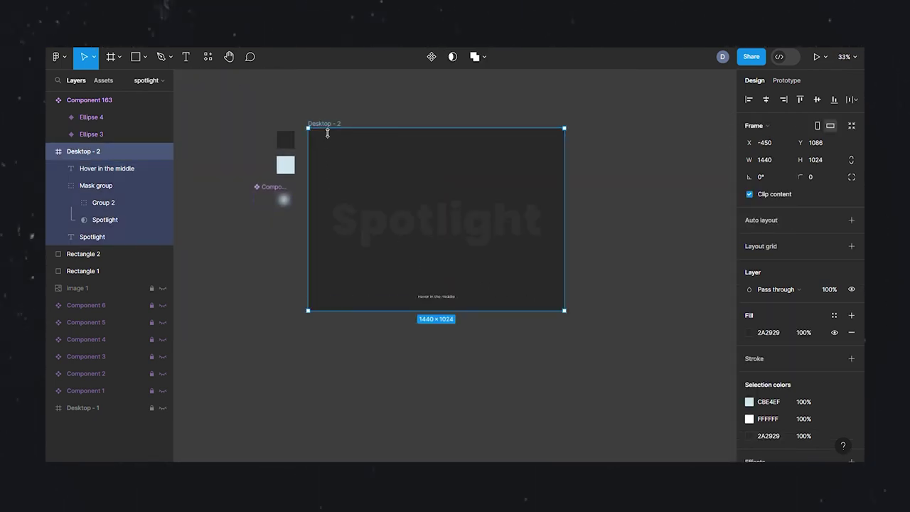
click(816, 57)
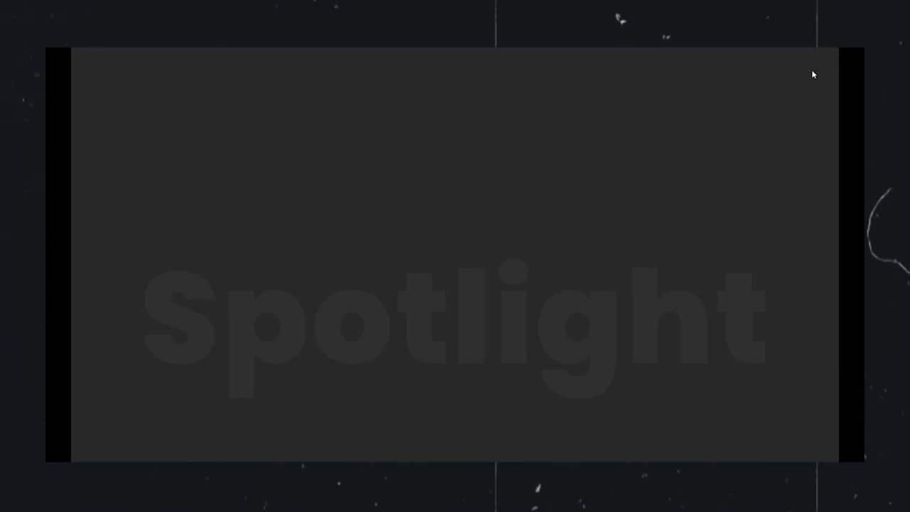
click(810, 61)
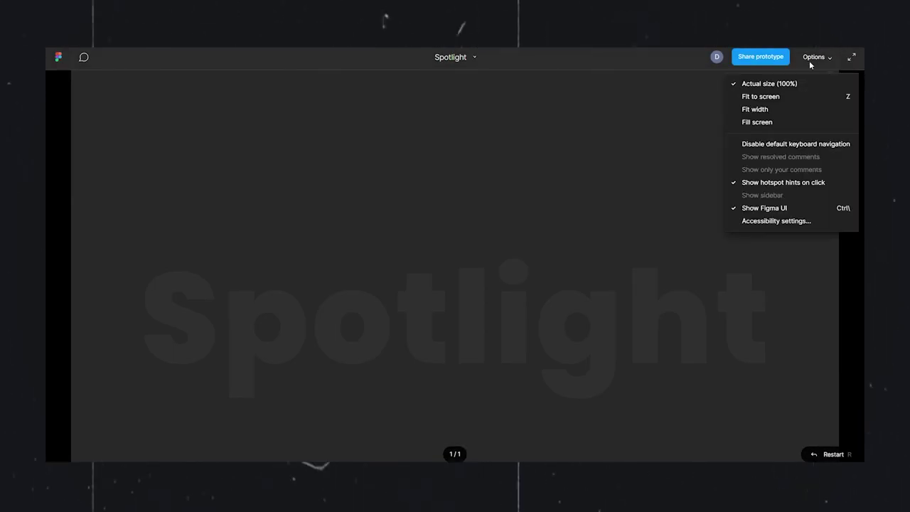
click(786, 122)
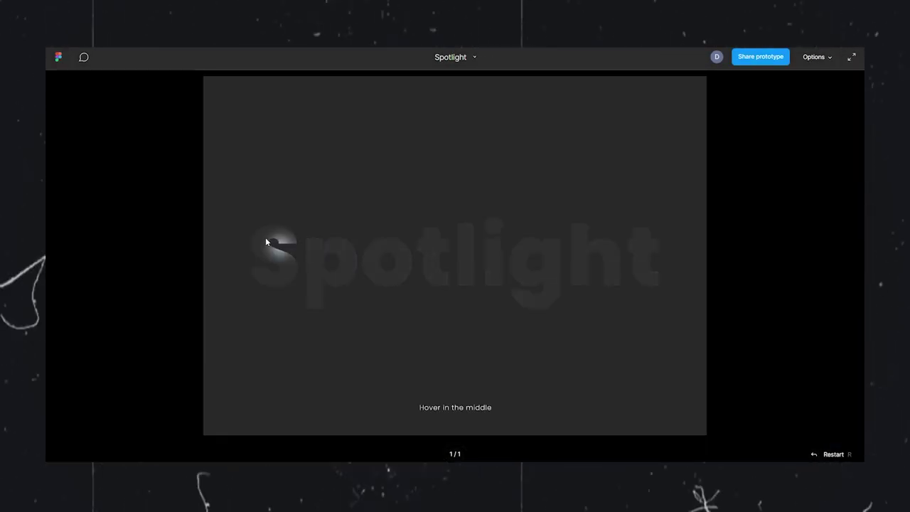